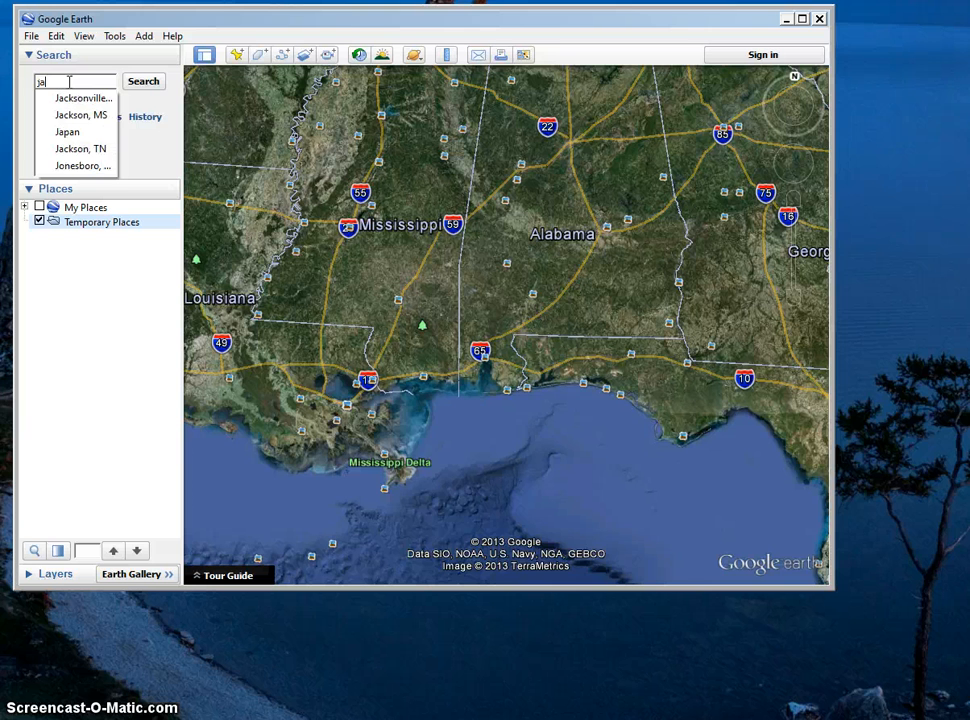
Search for Jackson, MS.
type("ckson")
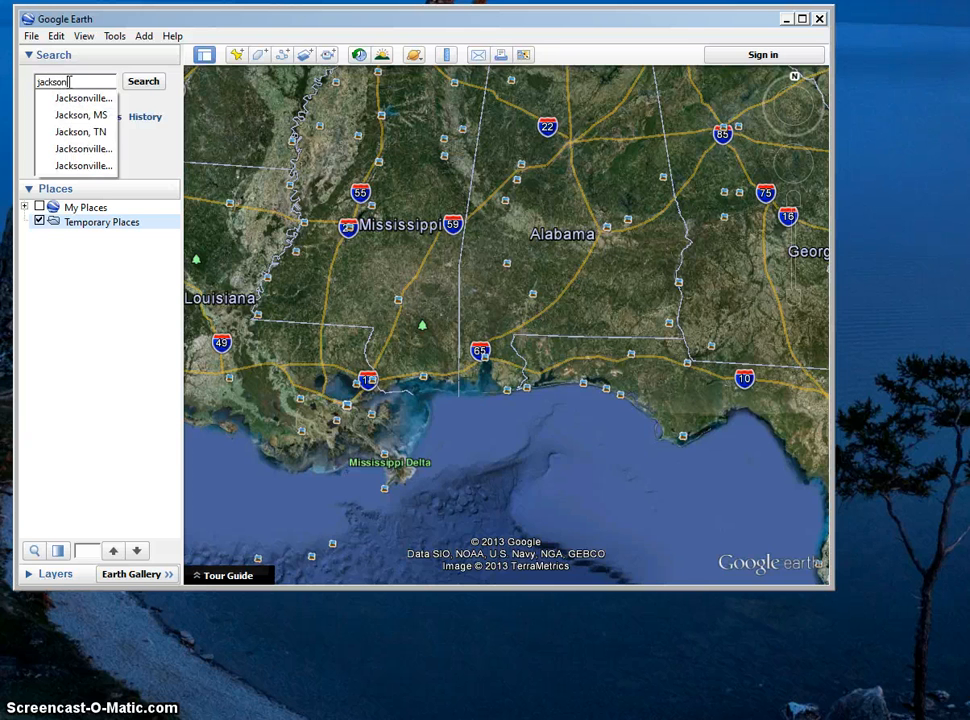
type(", ms")
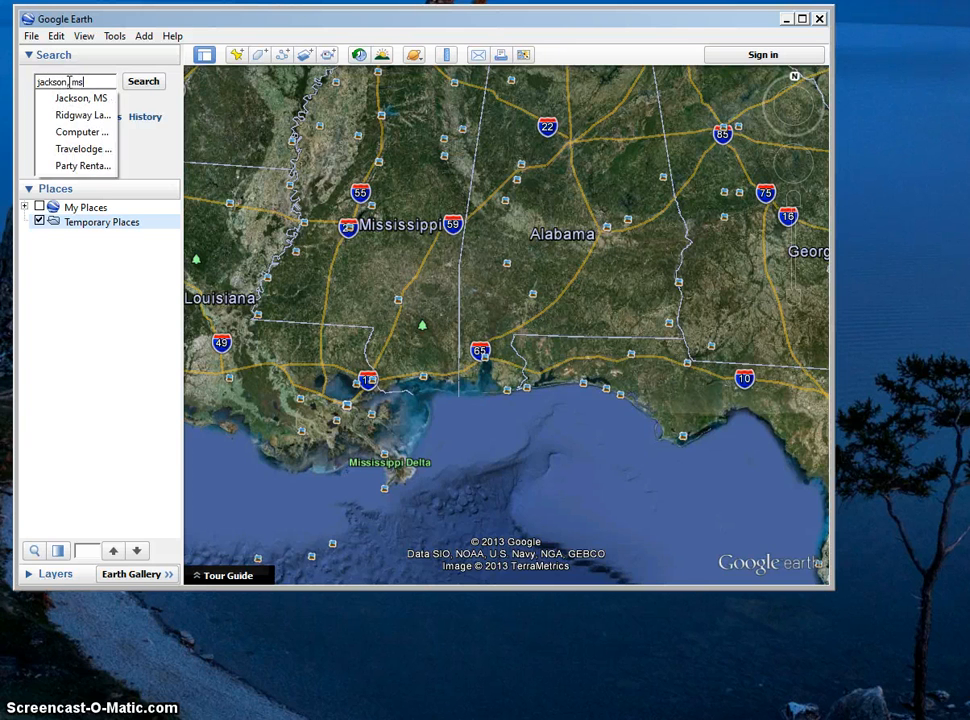
key("Return")
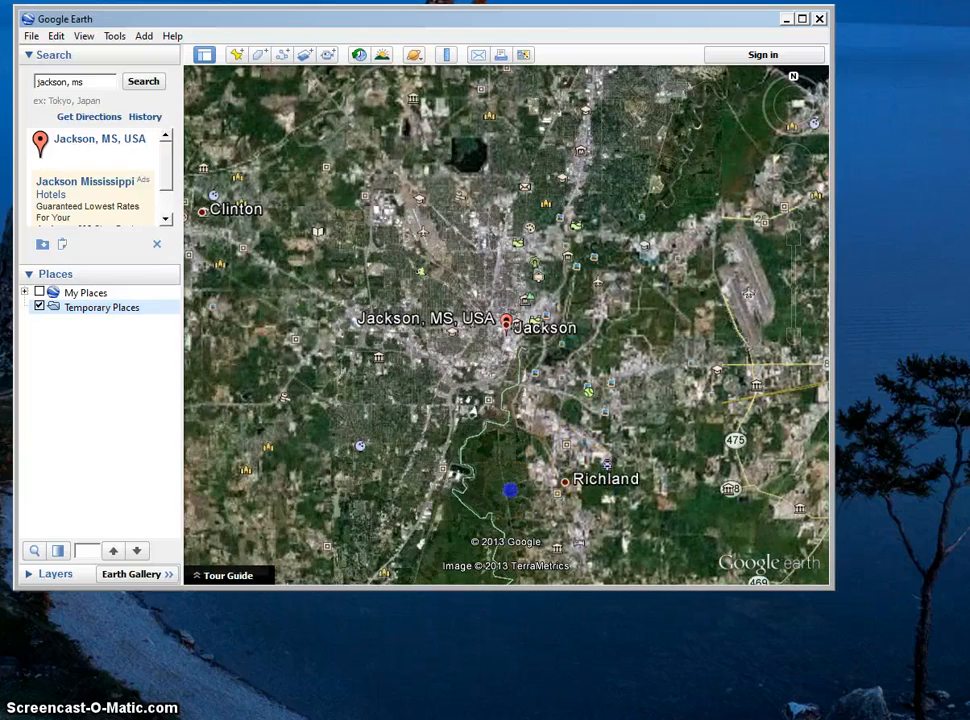
Navigate south from Jackson to a close overhead view of the wooded land just south of Star.
left_click_drag(509, 491, 463, 195)
left_click_drag(388, 428, 300, 178)
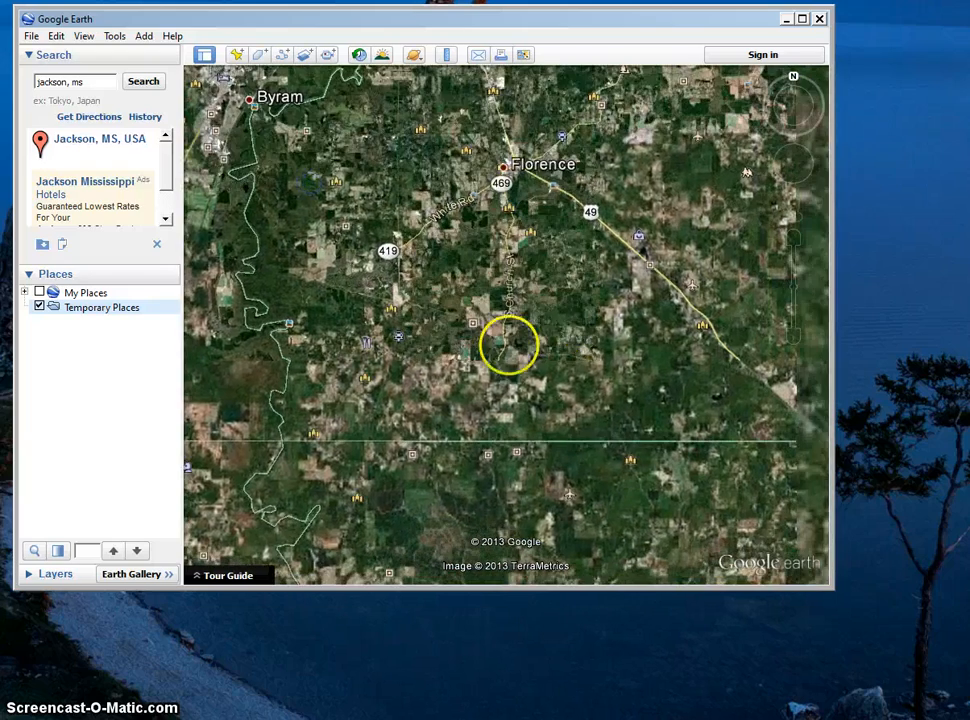
left_click_drag(590, 425, 460, 270)
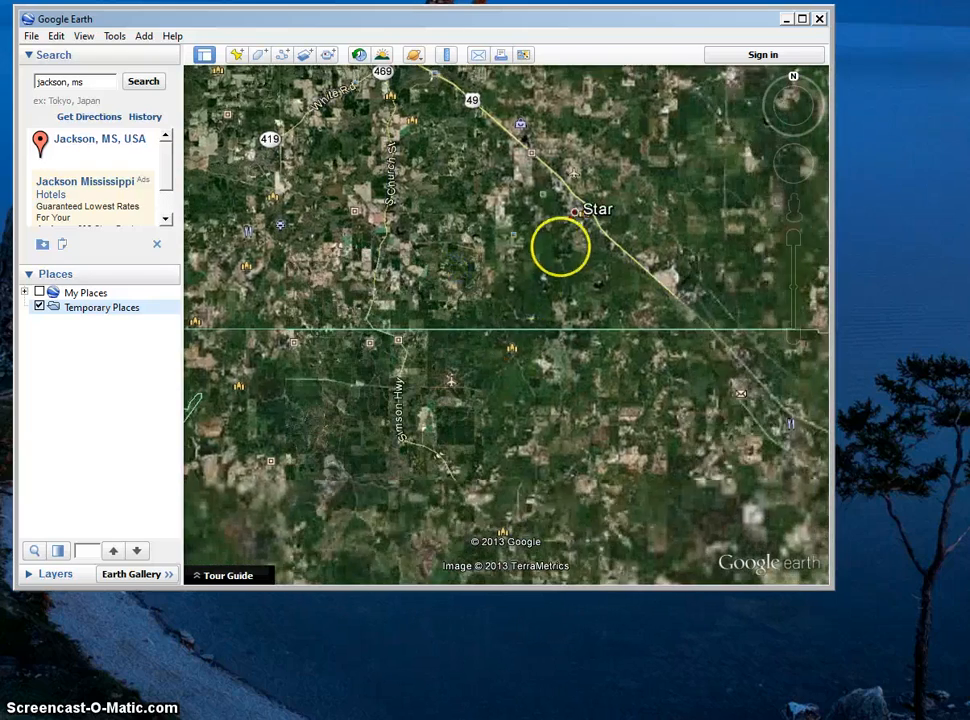
scroll(541, 273, "up", 3)
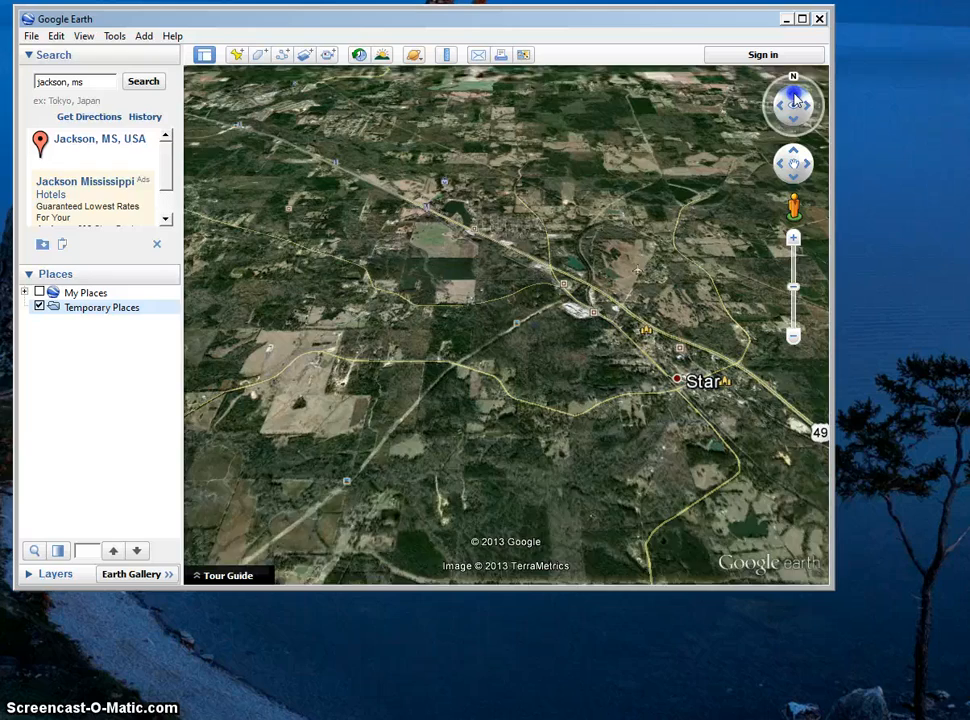
left_click_drag(796, 100, 796, 100)
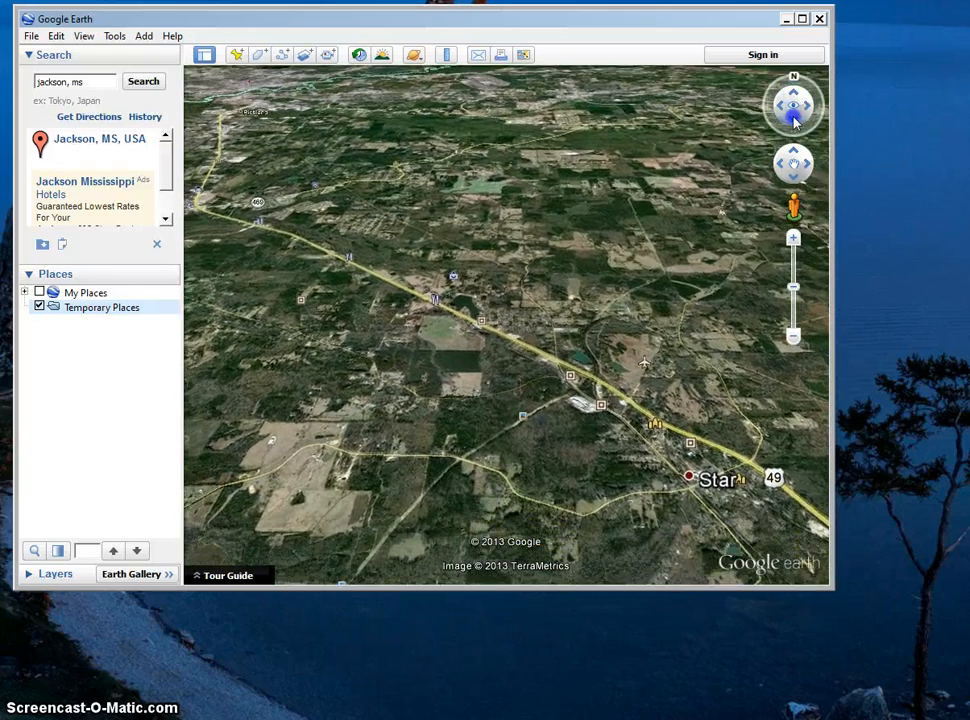
left_click_drag(796, 120, 796, 120)
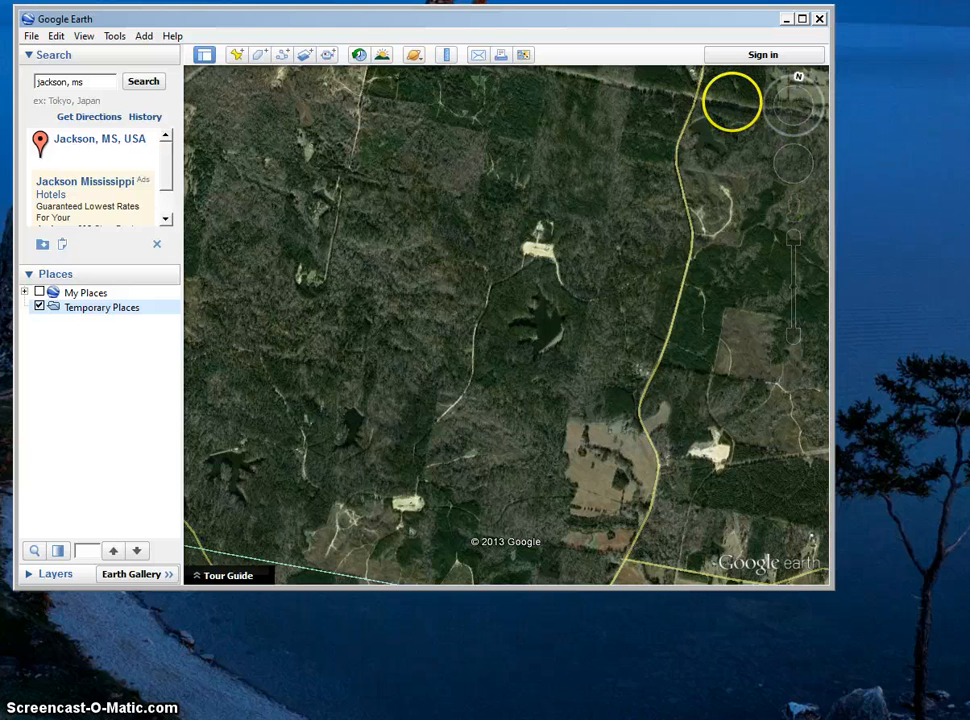
Start a new polygon and name it Area1.
left_click(259, 55)
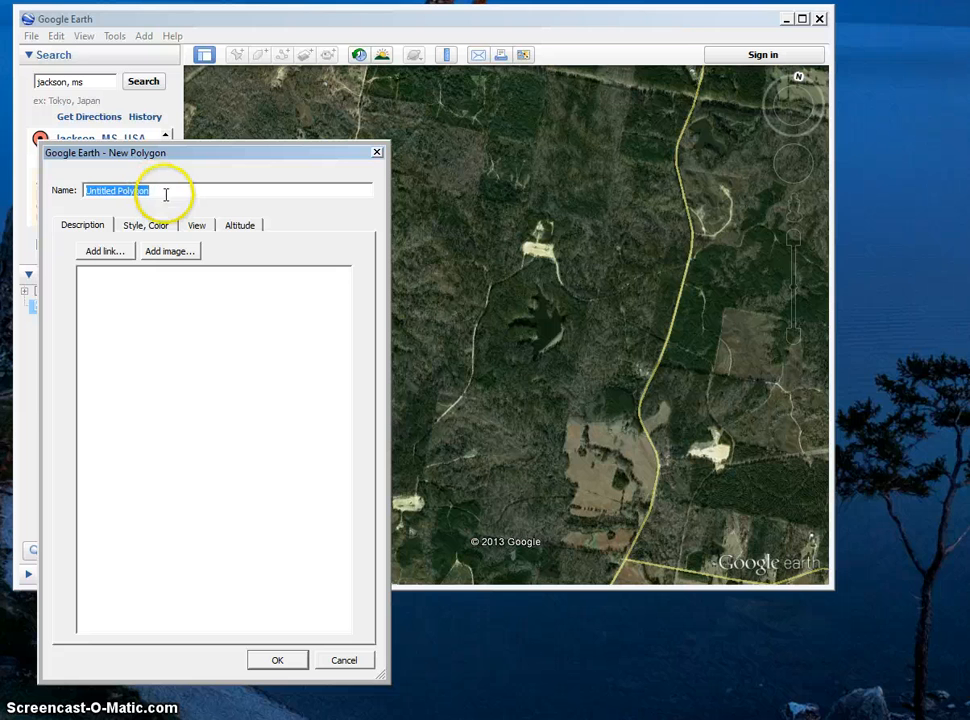
left_click_drag(167, 194, 68, 196)
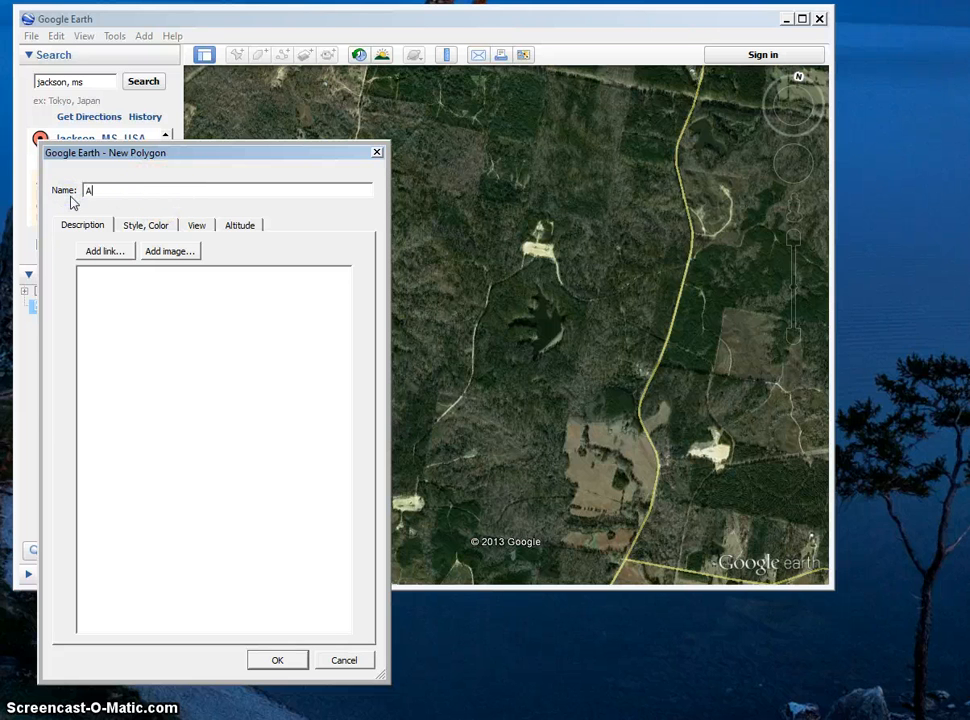
type("Area 1")
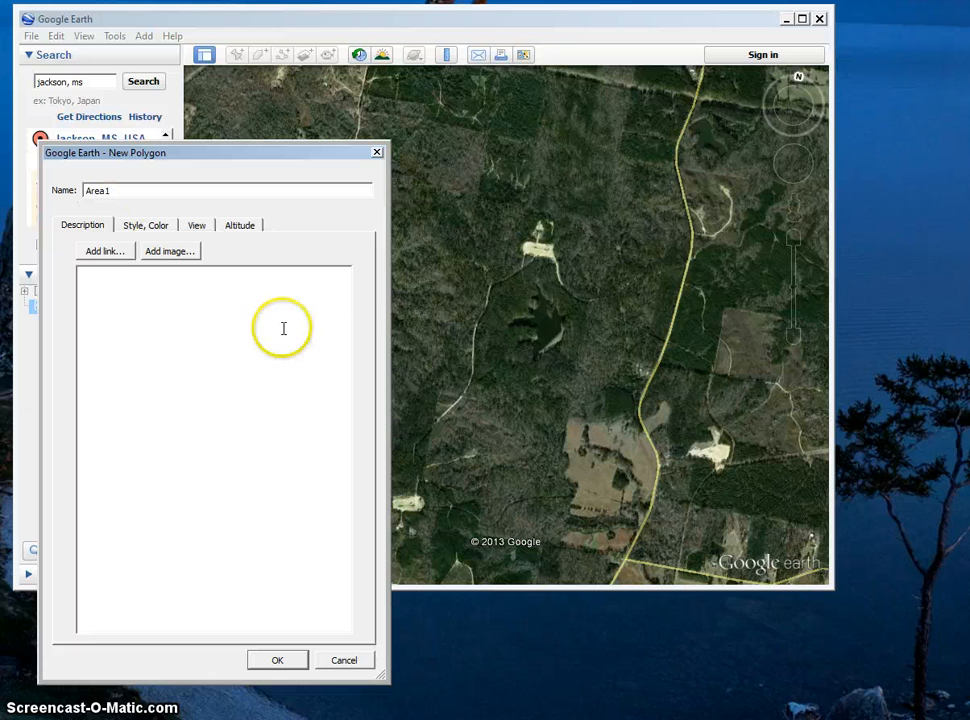
Outline Area1 around the brownish cleared land east of the main road, down to beside the bare sandy pad, and save the polygon.
left_click(726, 311)
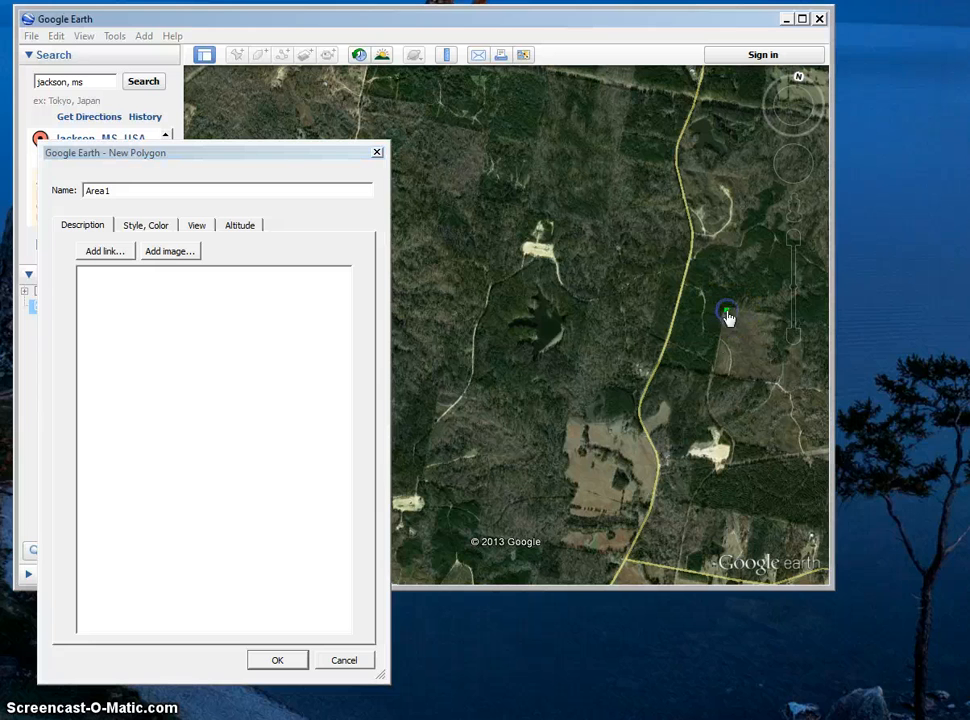
left_click(712, 376)
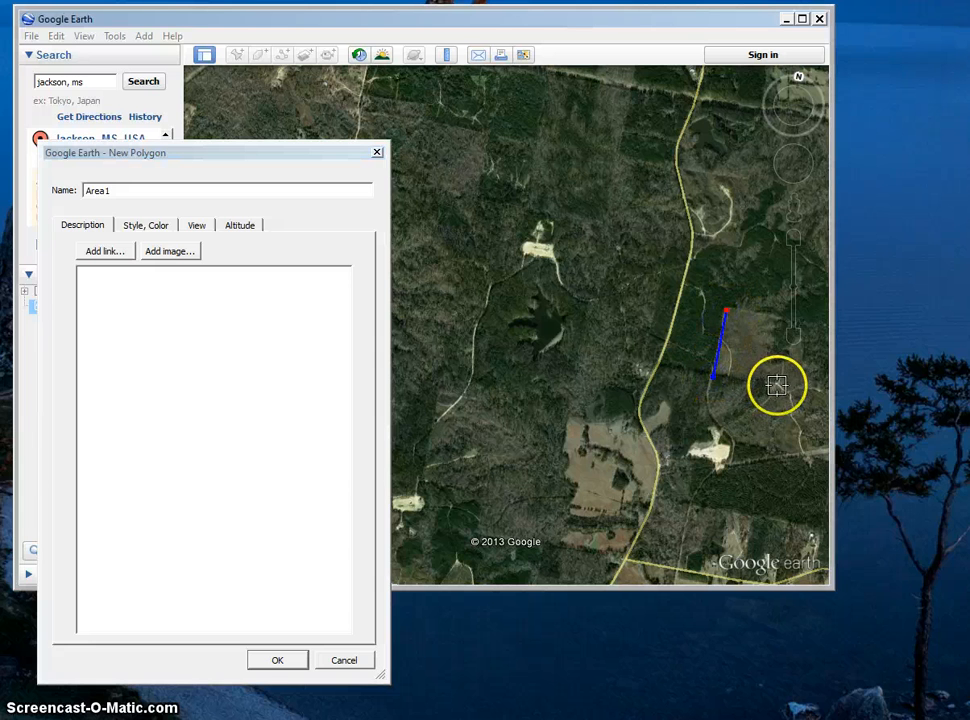
left_click(765, 402)
left_click(724, 432)
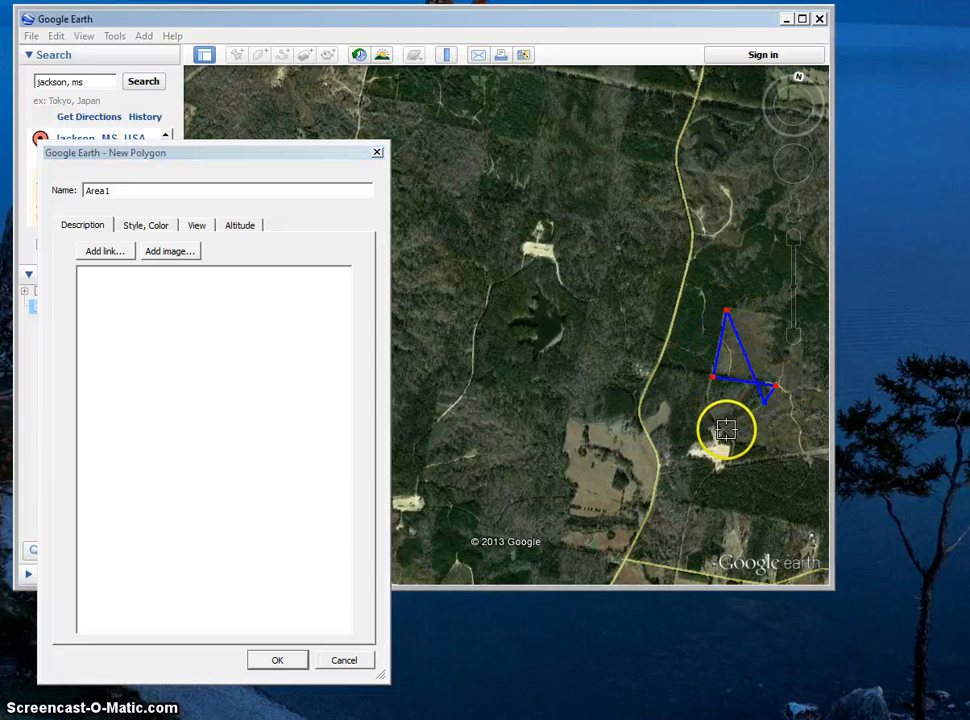
left_click(734, 445)
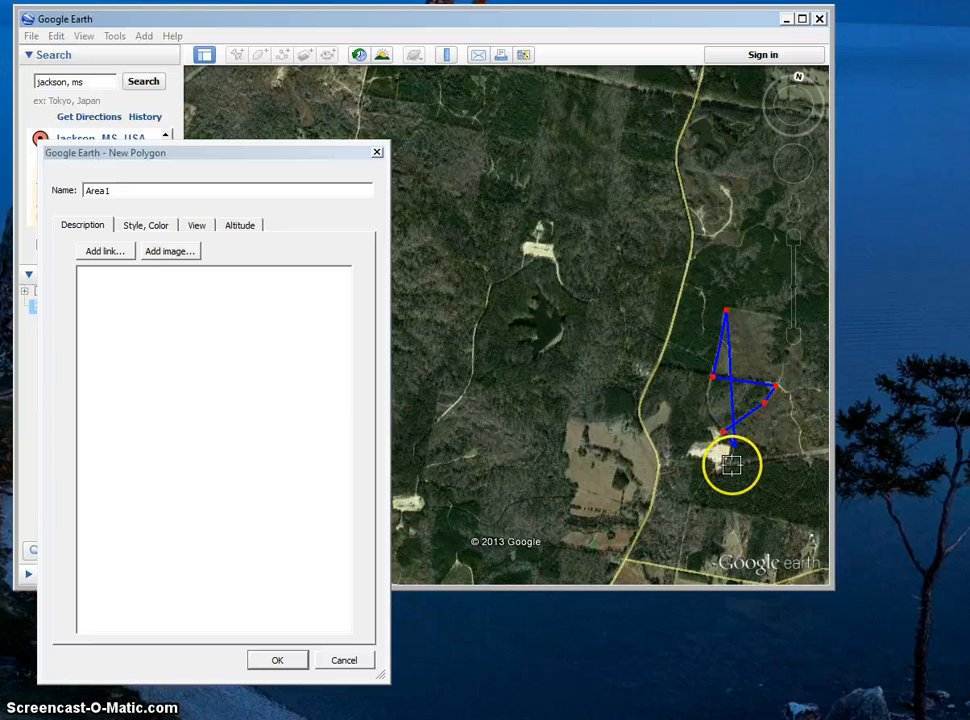
left_click(732, 466)
left_click(804, 455)
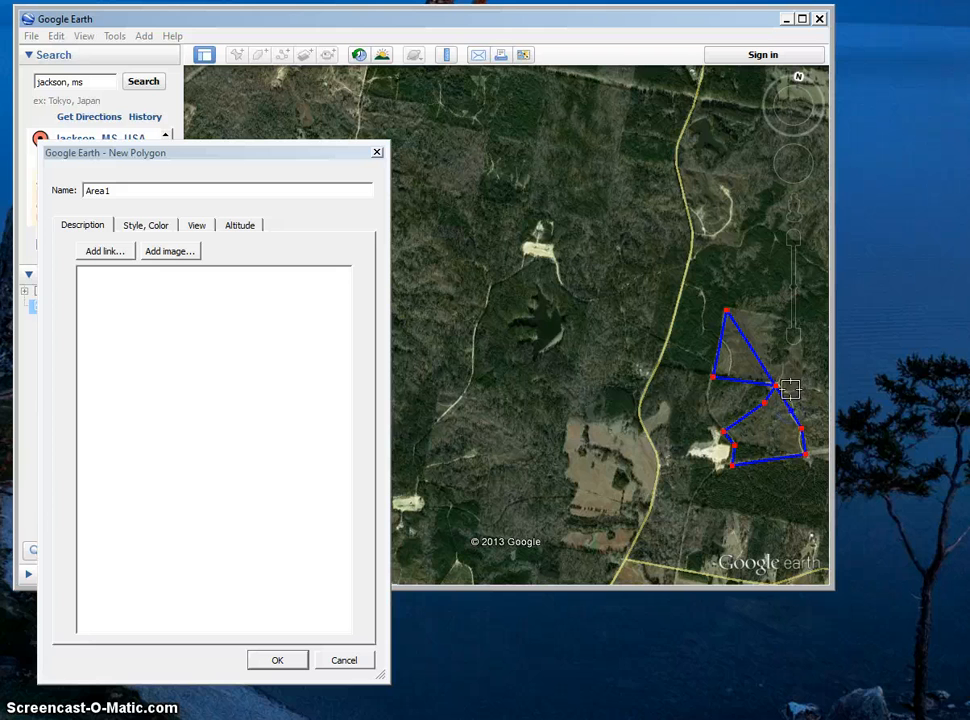
left_click(799, 355)
left_click(806, 322)
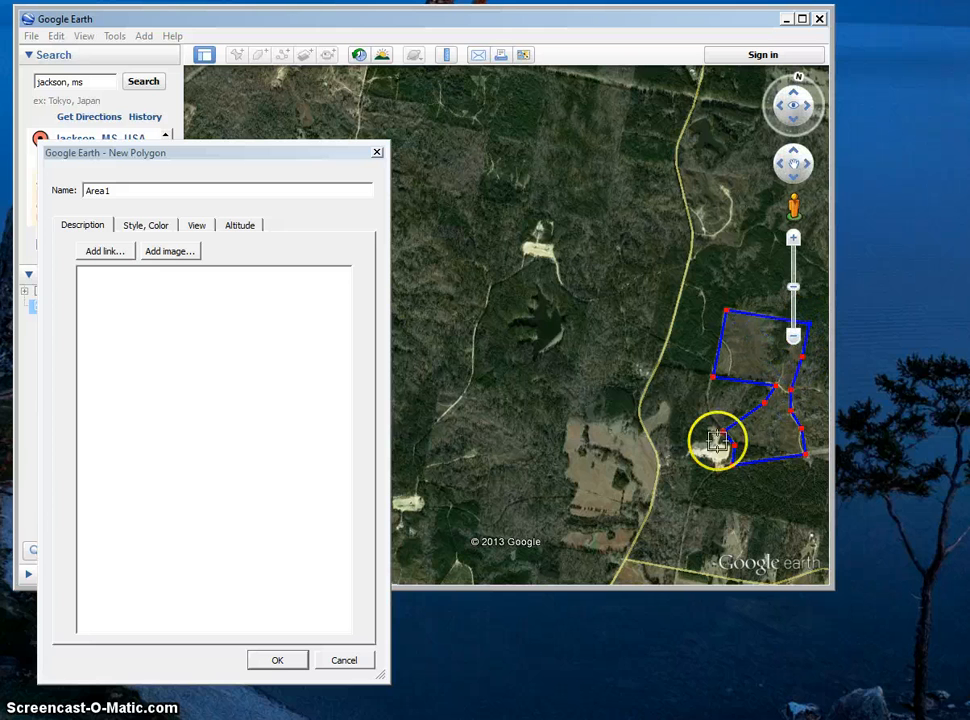
left_click(268, 662)
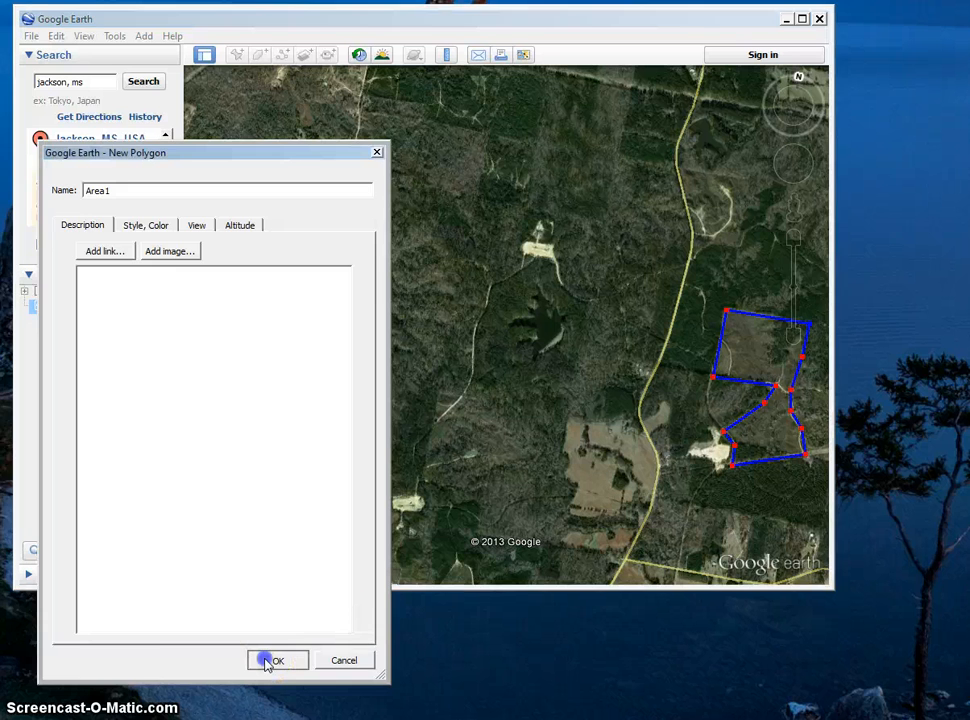
Add a second polygon named Area2 and save it without drawing an outline.
left_click(723, 383)
left_click_drag(700, 393, 586, 364)
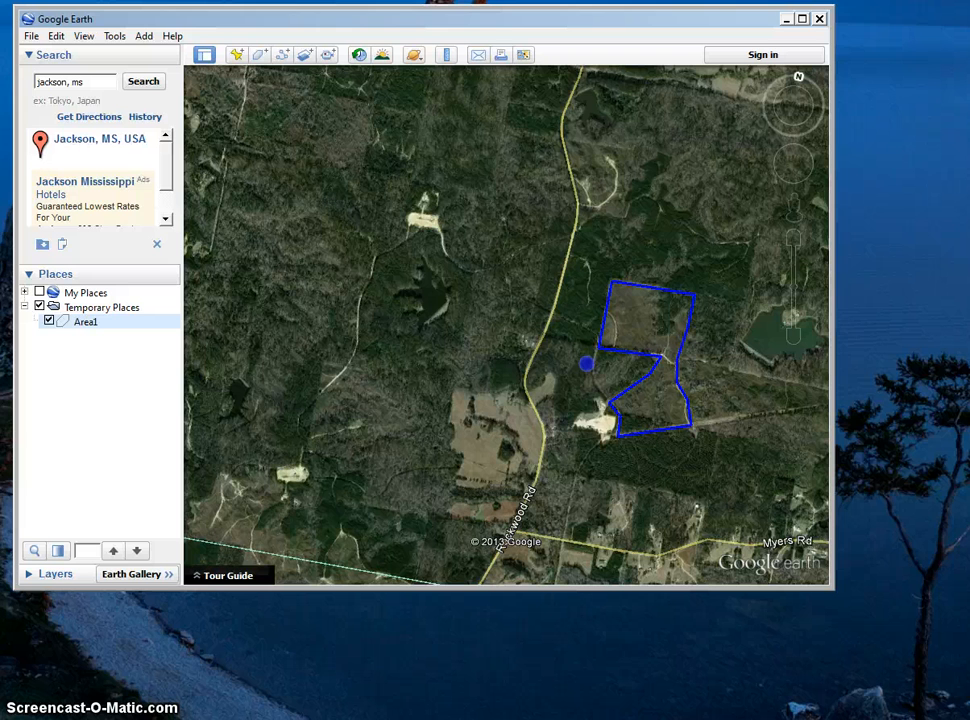
left_click(260, 54)
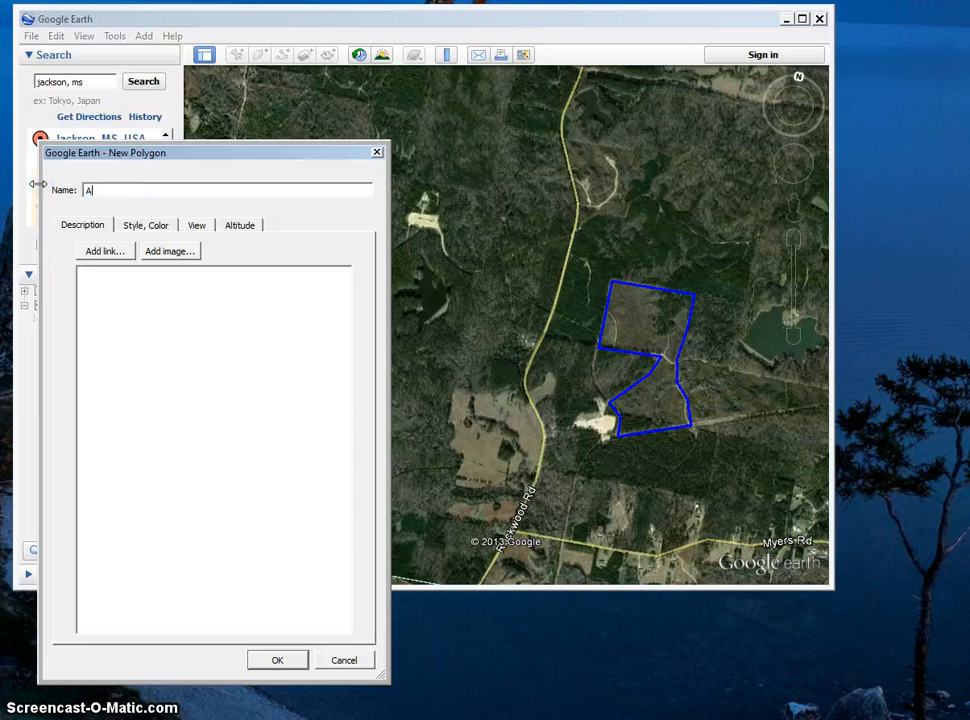
type("Area2")
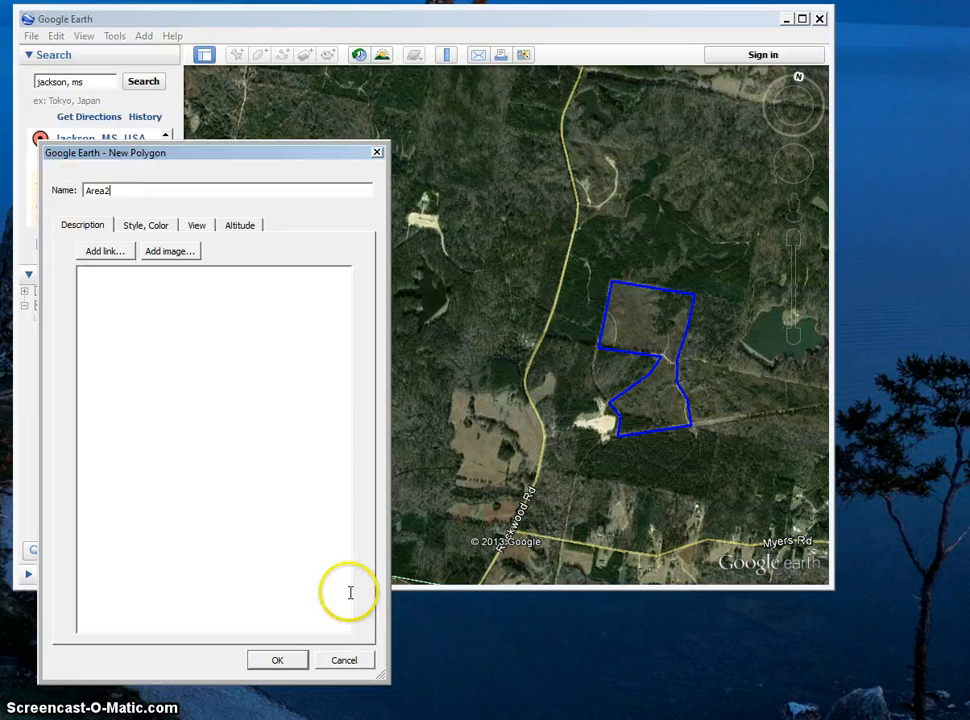
left_click(279, 660)
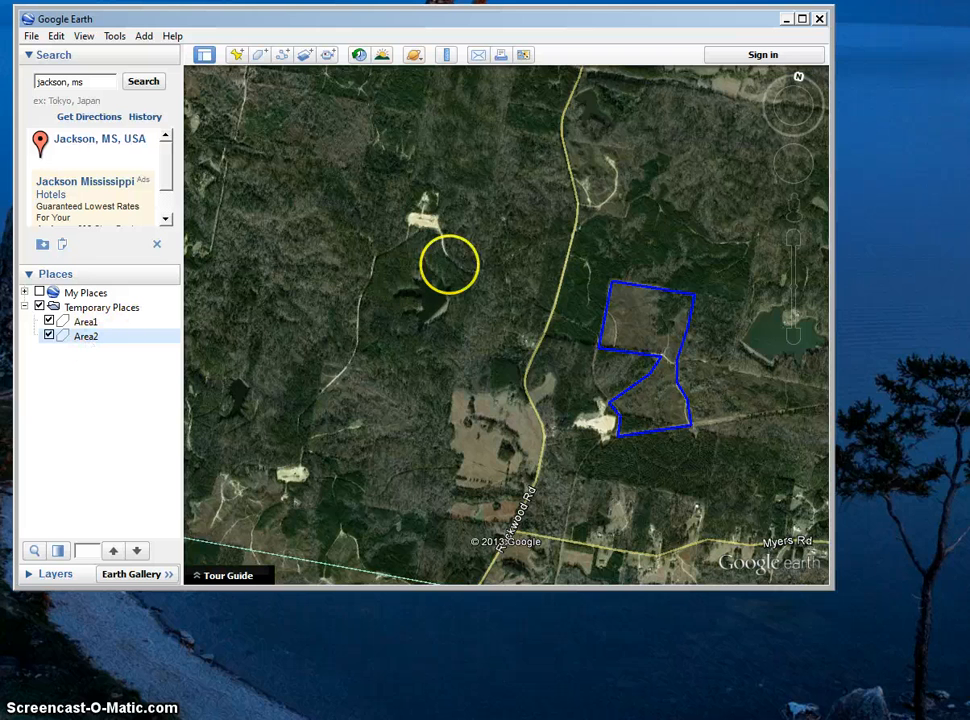
Reopen Area2 for editing, outline the woodland between the small pond and Rockwood Rd, and save the shape.
left_click_drag(465, 262, 470, 251)
left_click(86, 339)
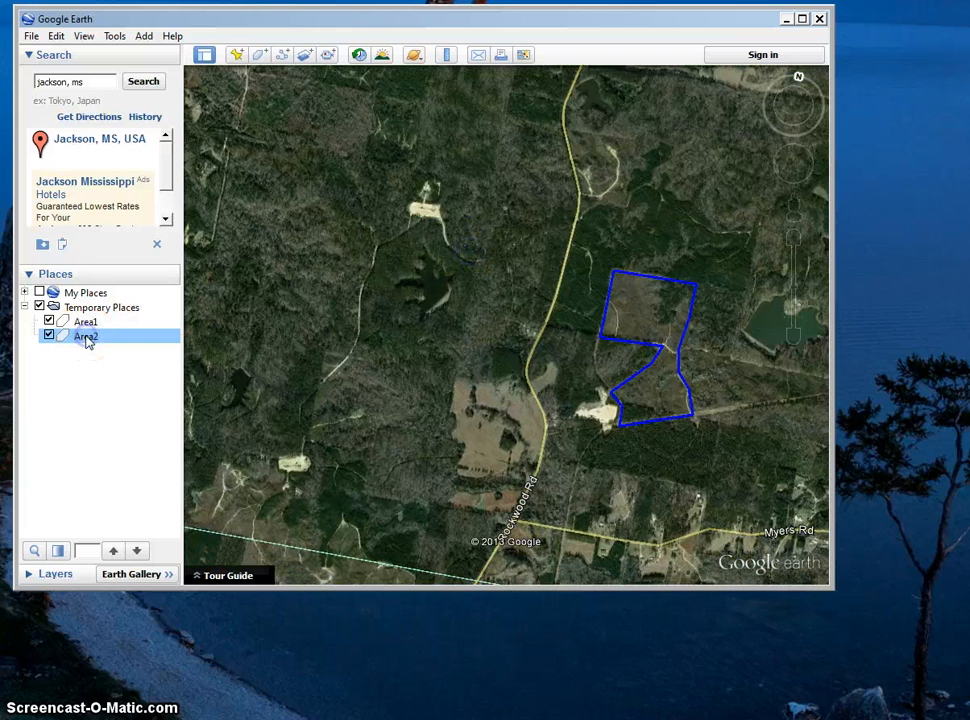
right_click(88, 341)
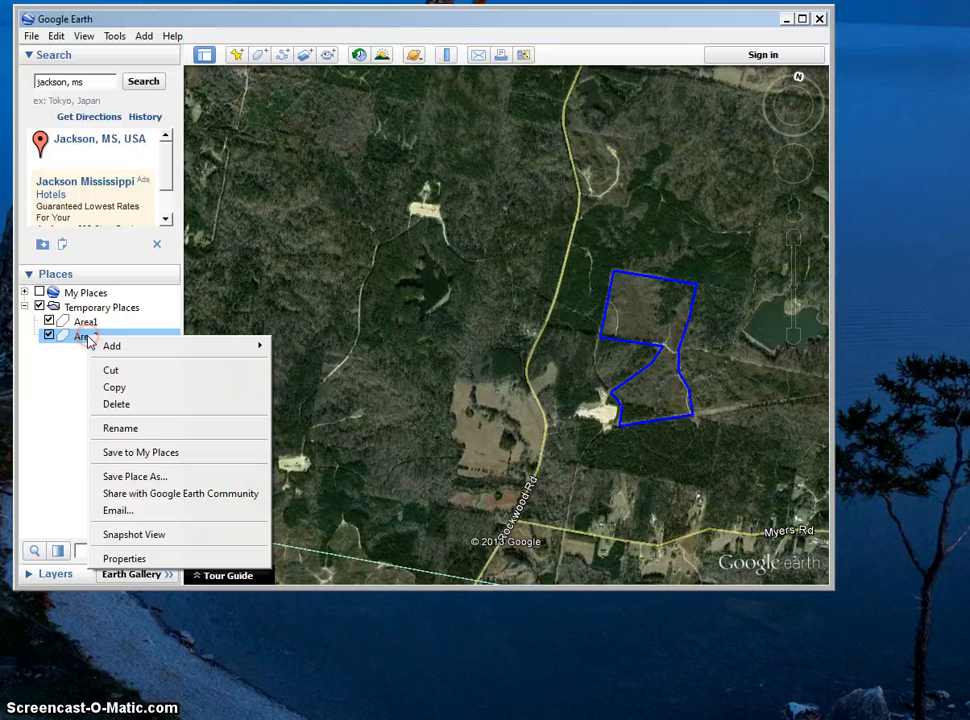
left_click(138, 560)
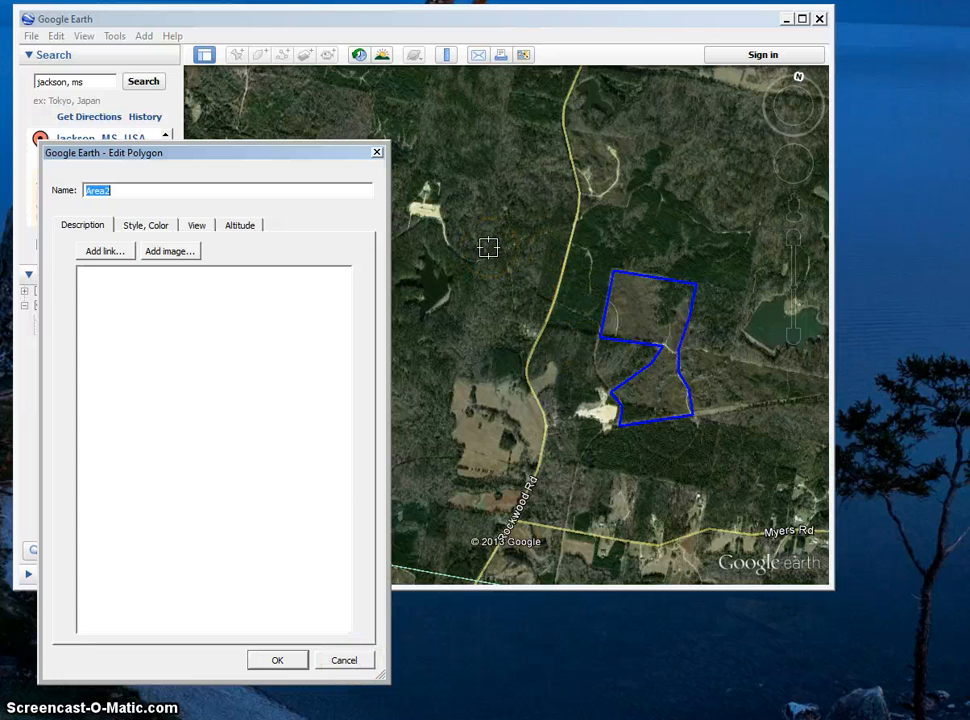
left_click(440, 221)
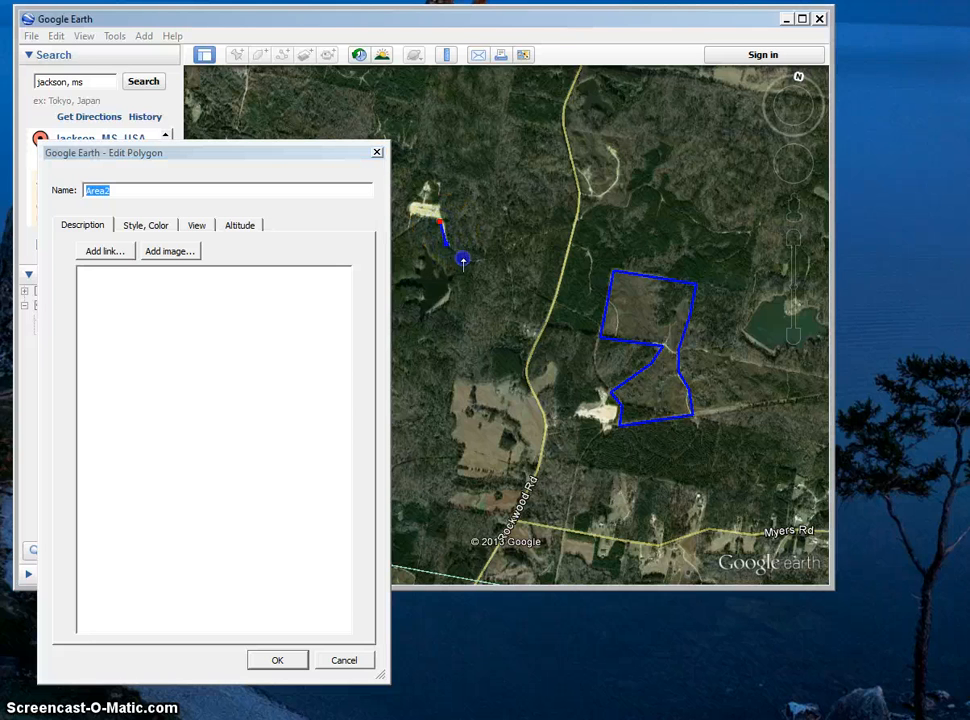
left_click(529, 234)
left_click(569, 226)
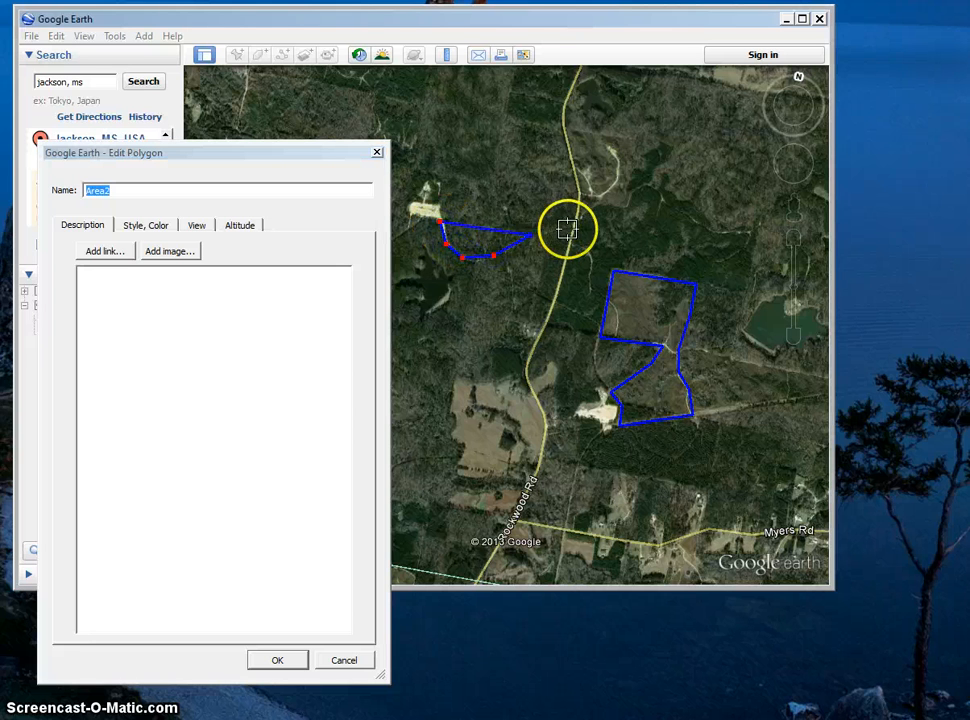
left_click(529, 371)
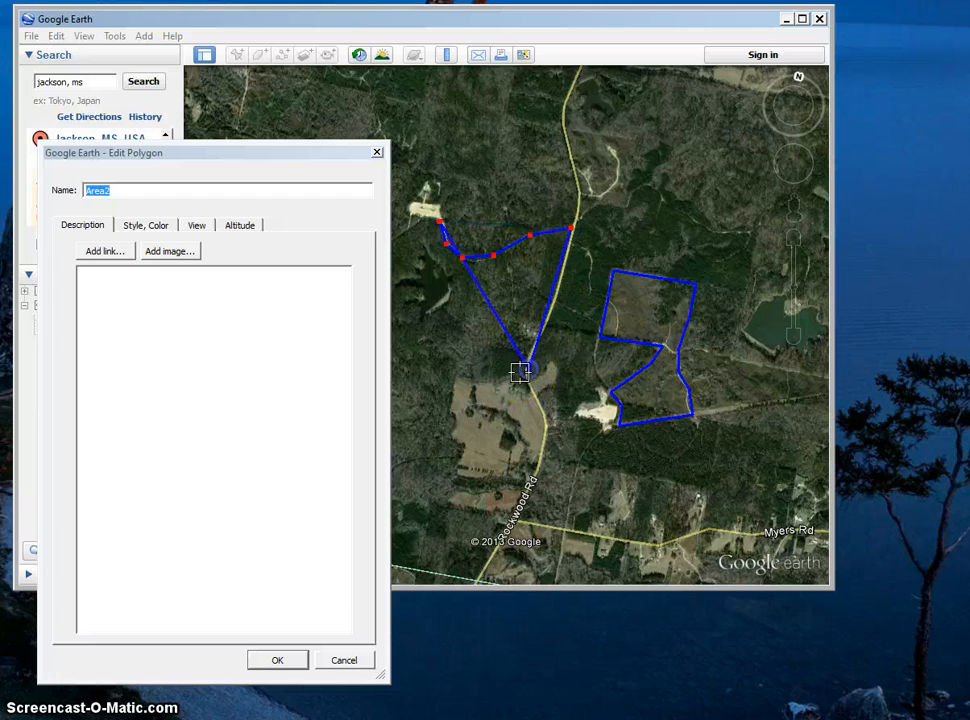
left_click(514, 375)
left_click(491, 380)
left_click(495, 350)
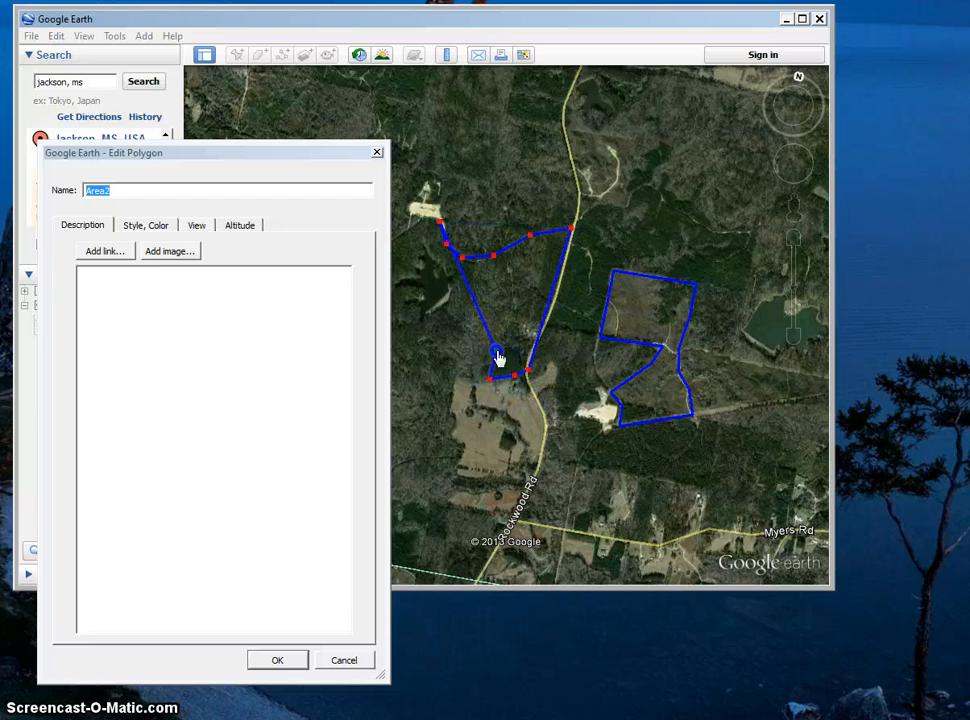
left_click(436, 326)
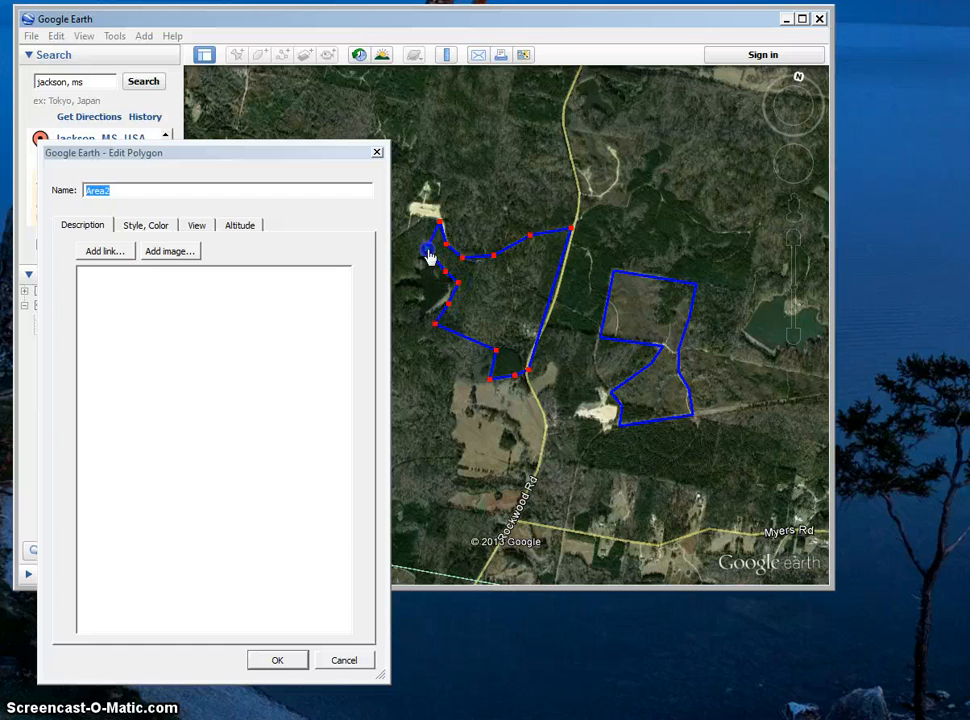
left_click(281, 661)
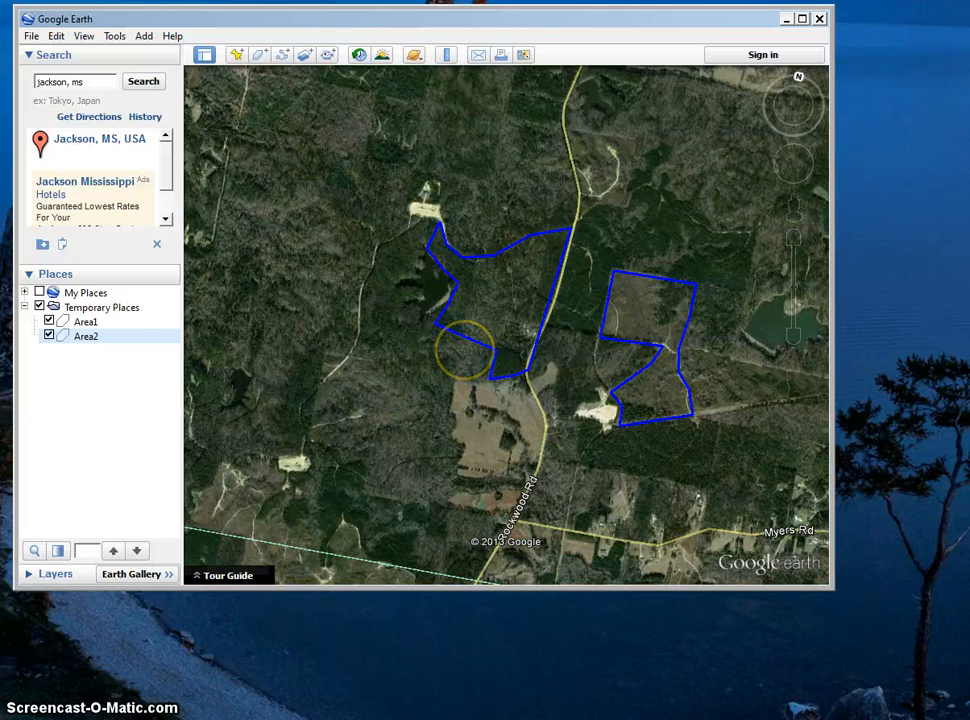
Reopen Area2's properties and set its line color to the brownish orange basic color (red 170, green 85, blue 0).
right_click(91, 345)
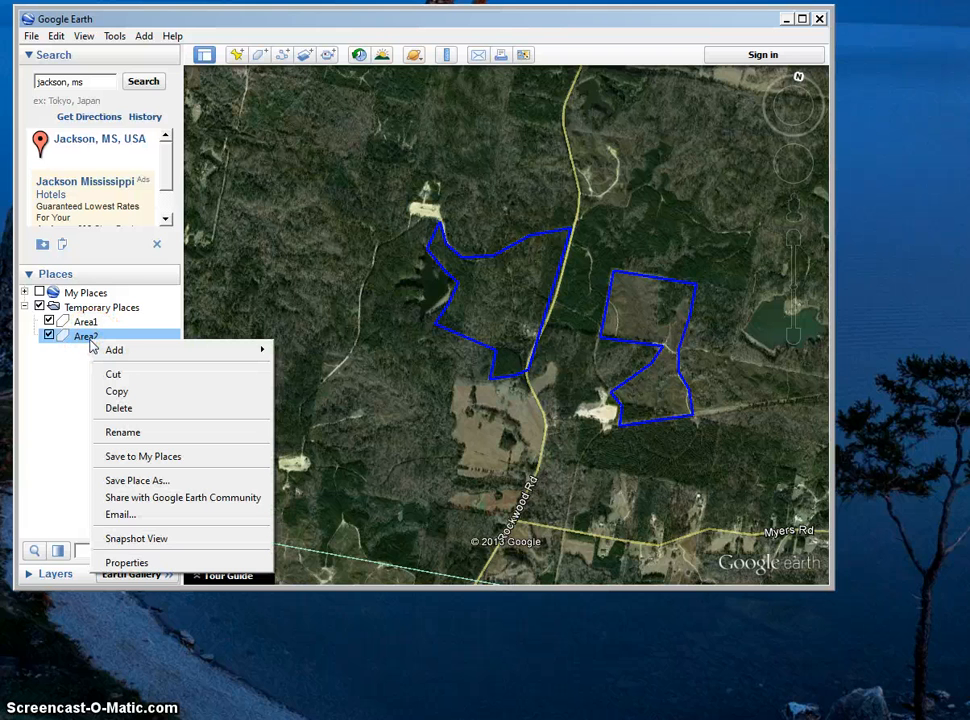
left_click(126, 562)
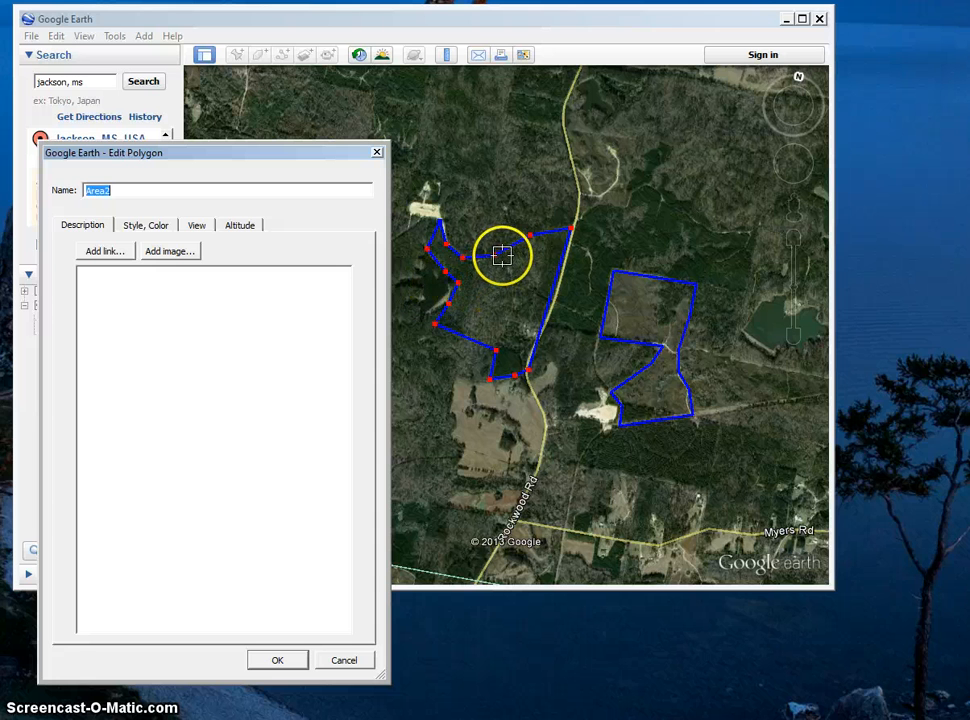
left_click(146, 226)
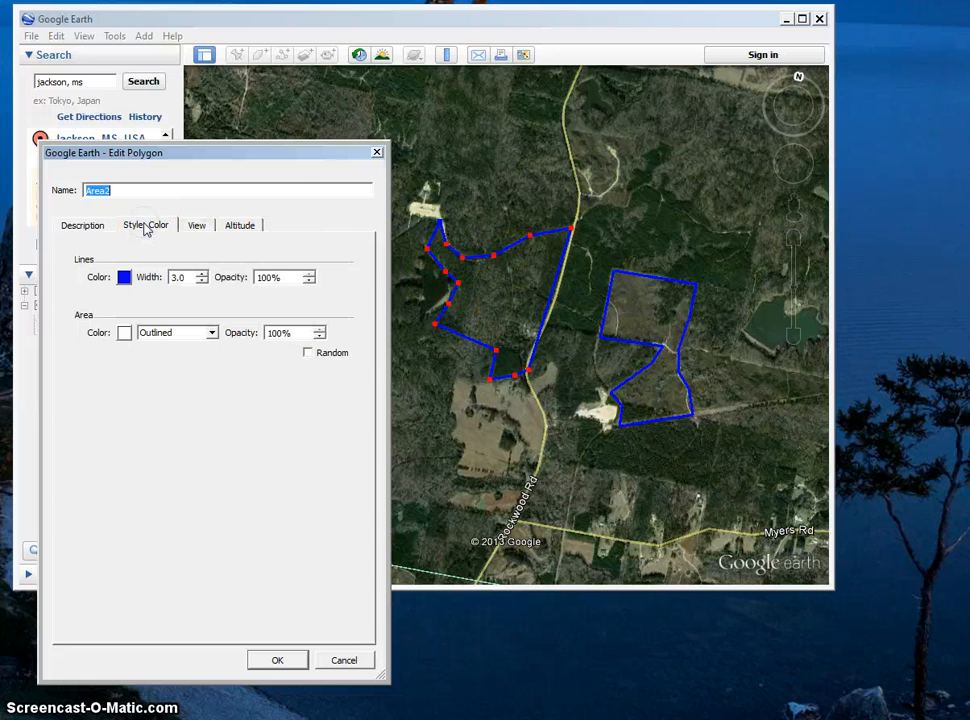
left_click(124, 277)
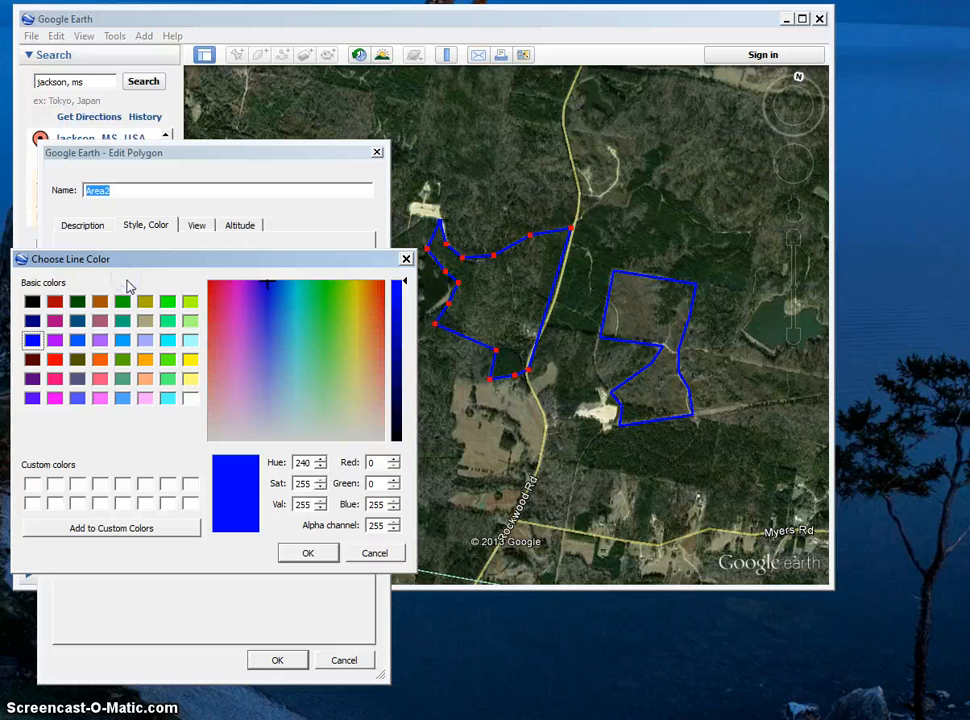
left_click(100, 301)
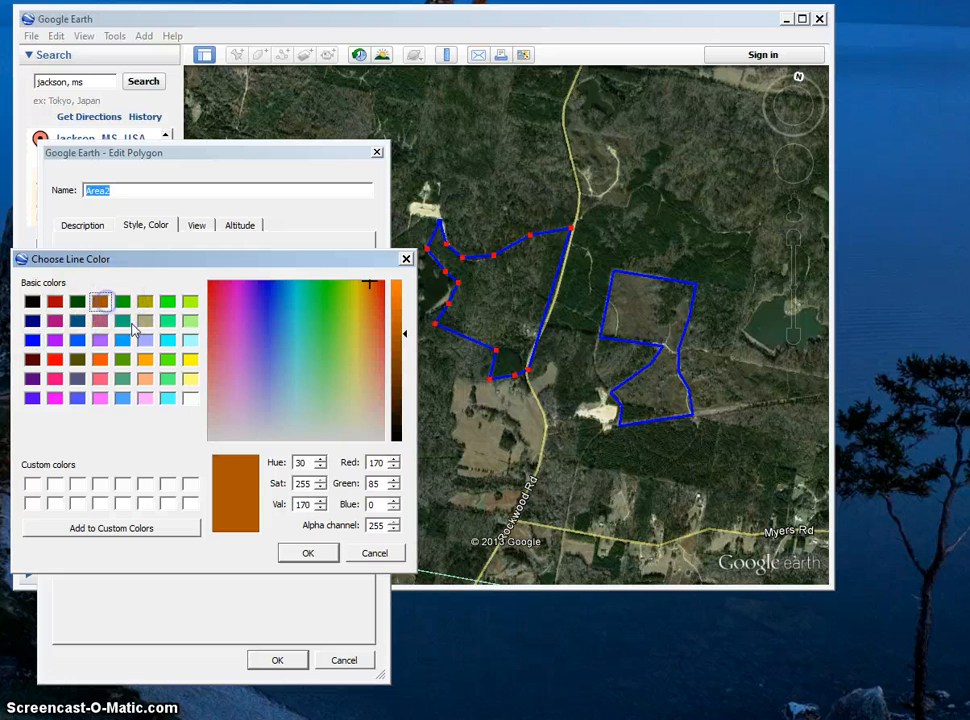
left_click(311, 552)
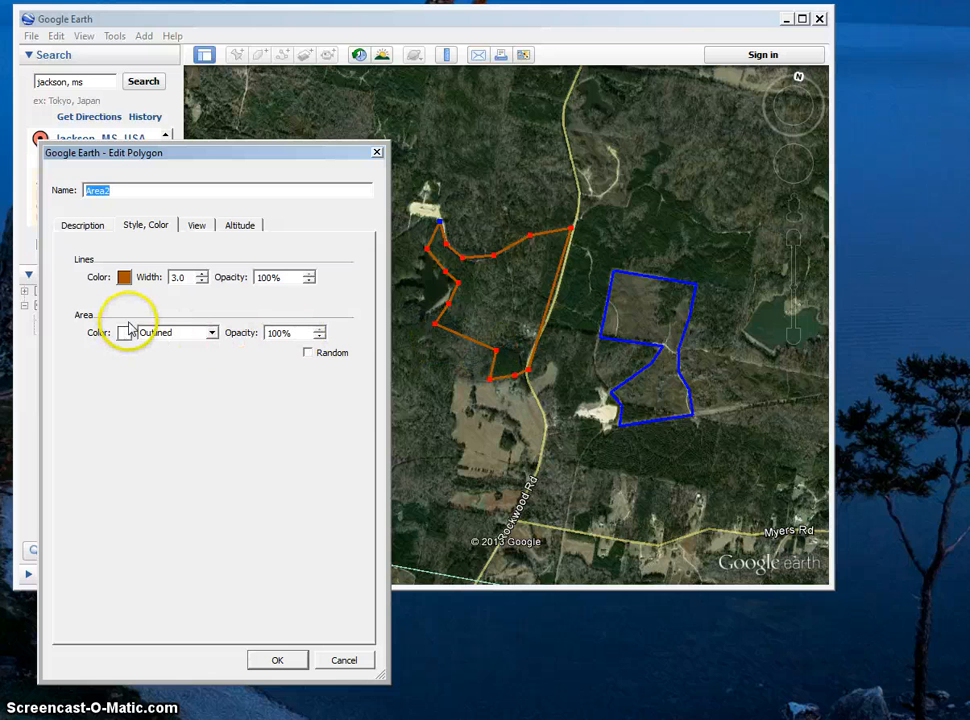
Try the Filled area style on Area2, set it back to Outlined, and save the polygon.
left_click(212, 334)
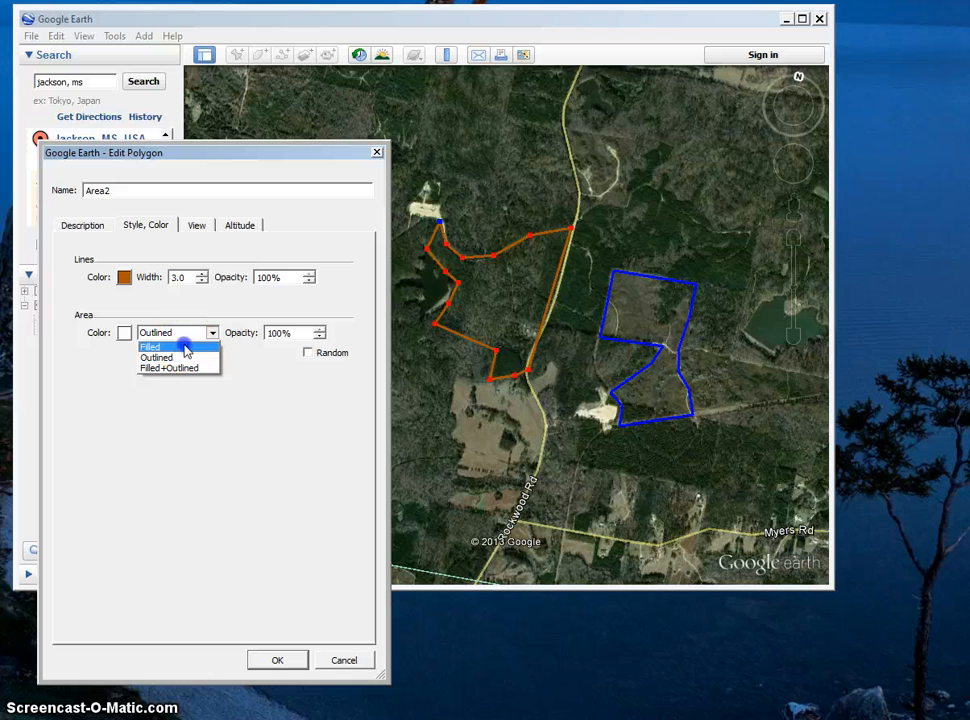
left_click(185, 350)
left_click(211, 334)
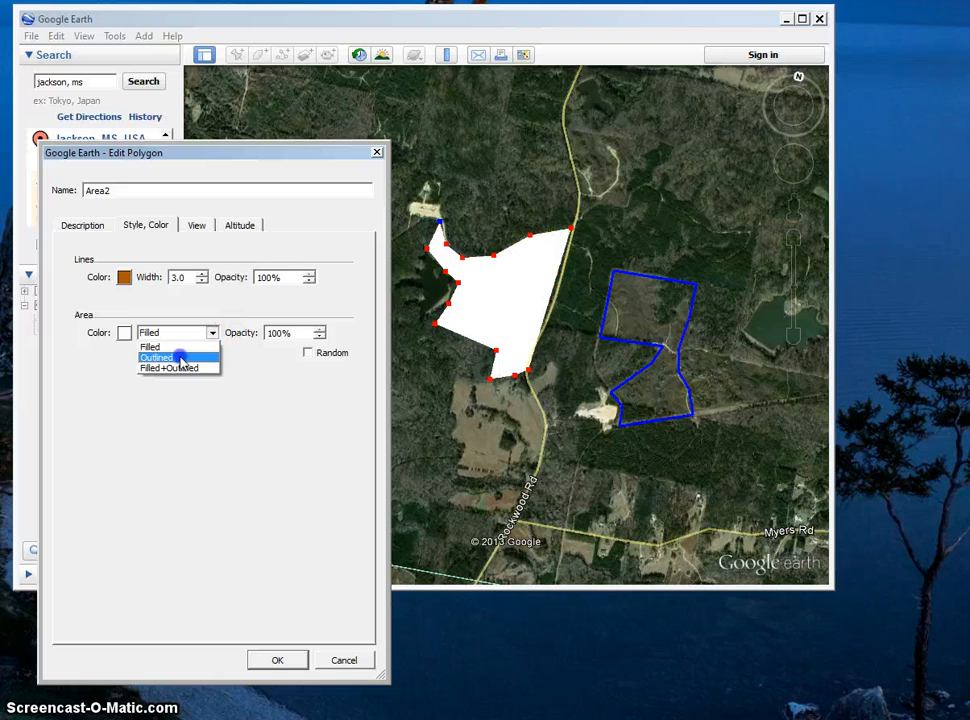
left_click(180, 357)
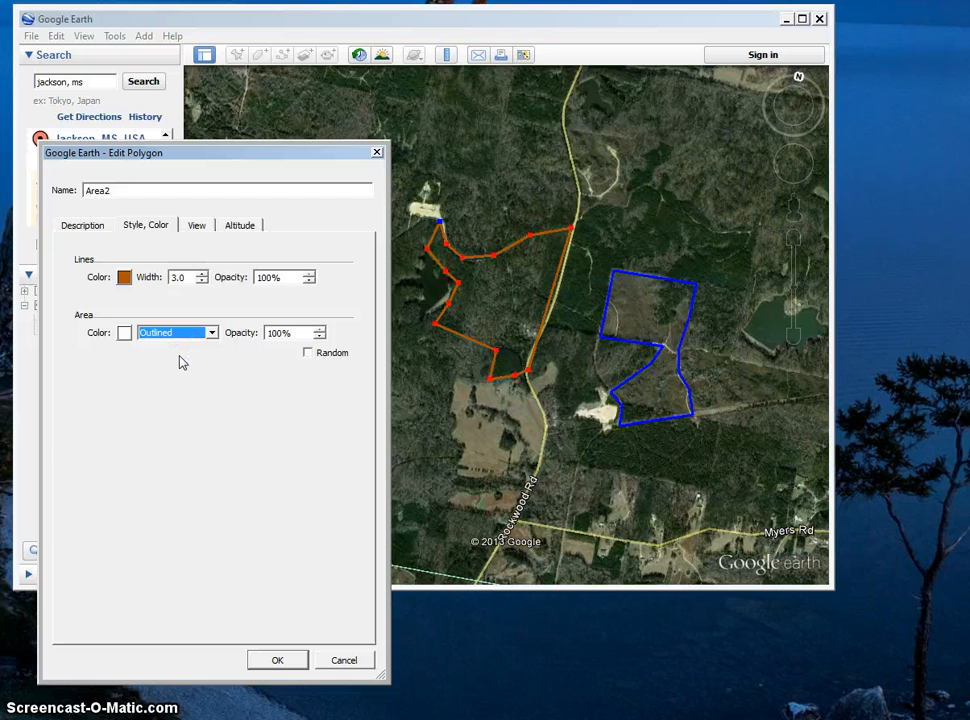
left_click(280, 661)
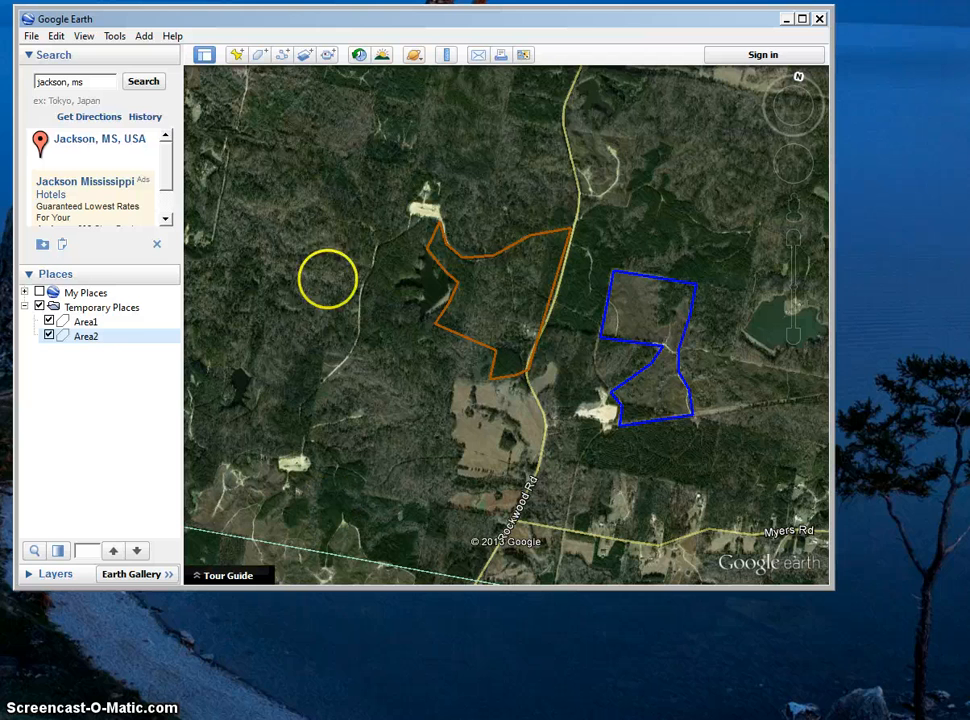
Start a new polygon and outline a four-sided area around the curved dirt track just east of the main road, north of Area1.
left_click(261, 56)
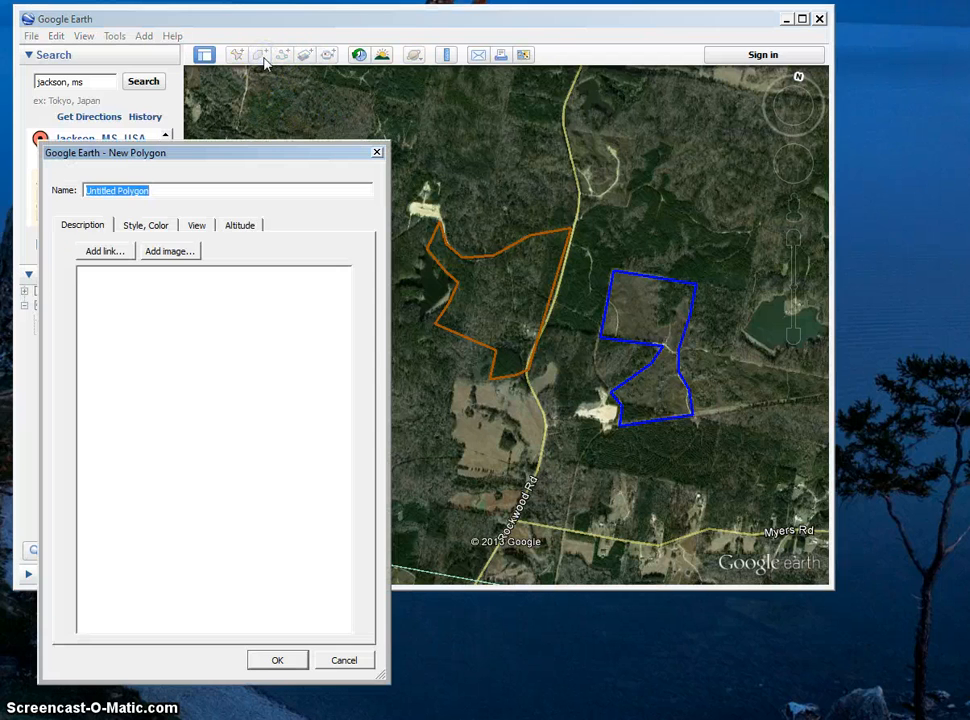
left_click(567, 130)
left_click(633, 138)
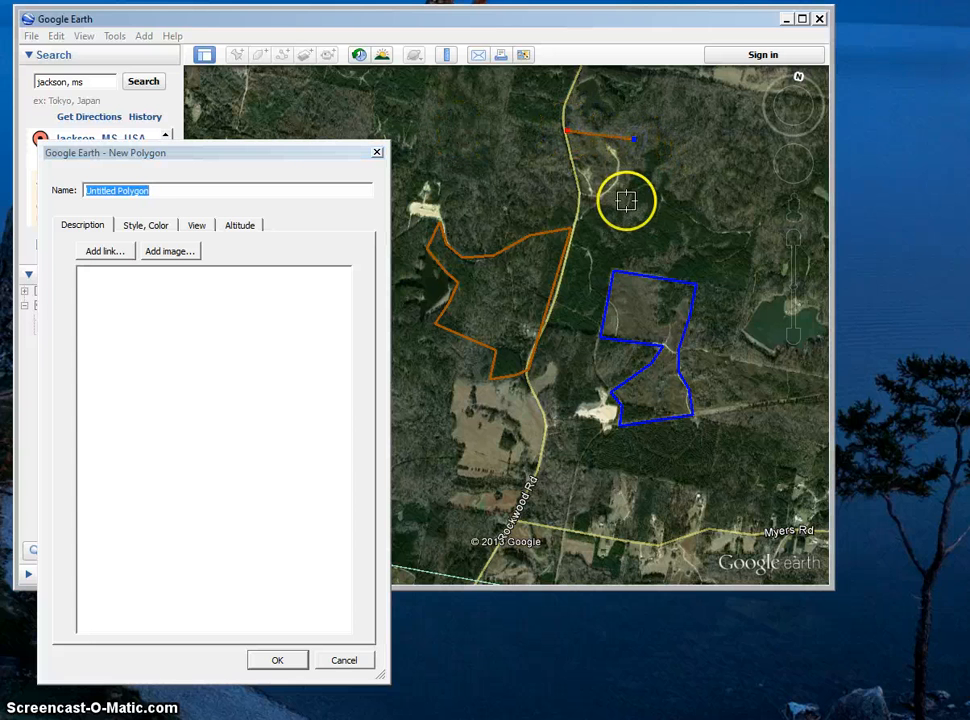
left_click(626, 202)
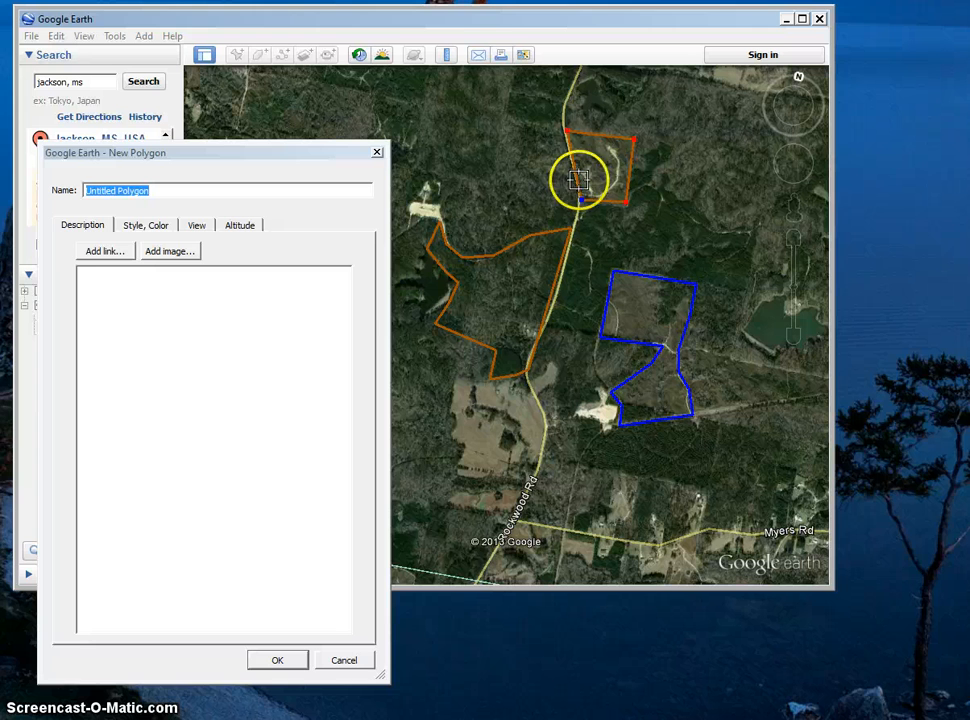
Set the new polygon's line color to green (red 85, green 170, blue 0) and save it.
left_click(146, 226)
left_click(123, 278)
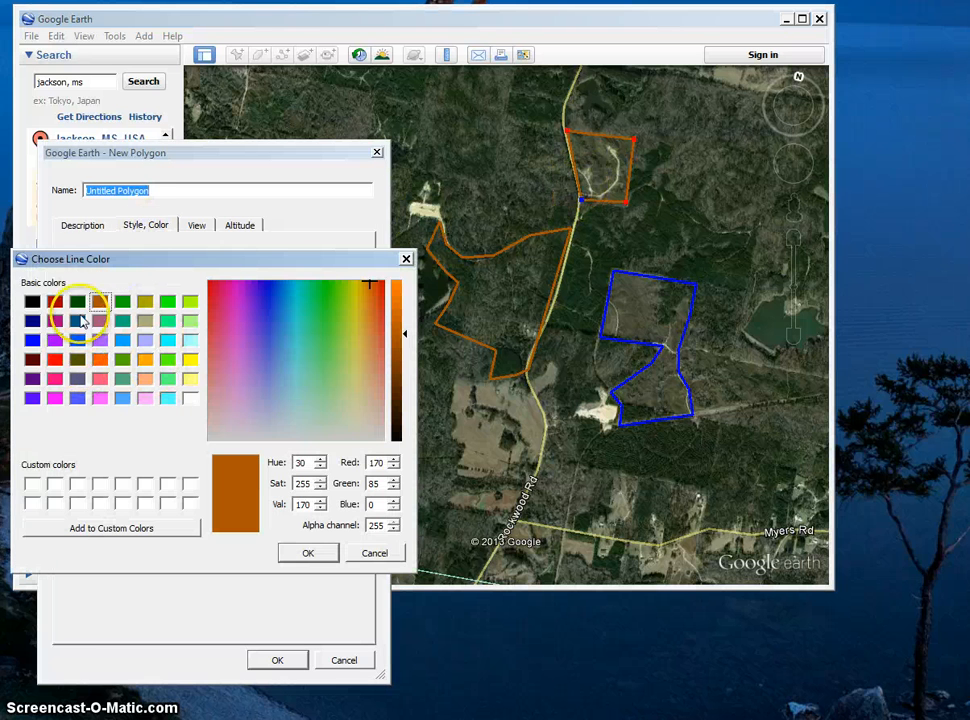
left_click(122, 359)
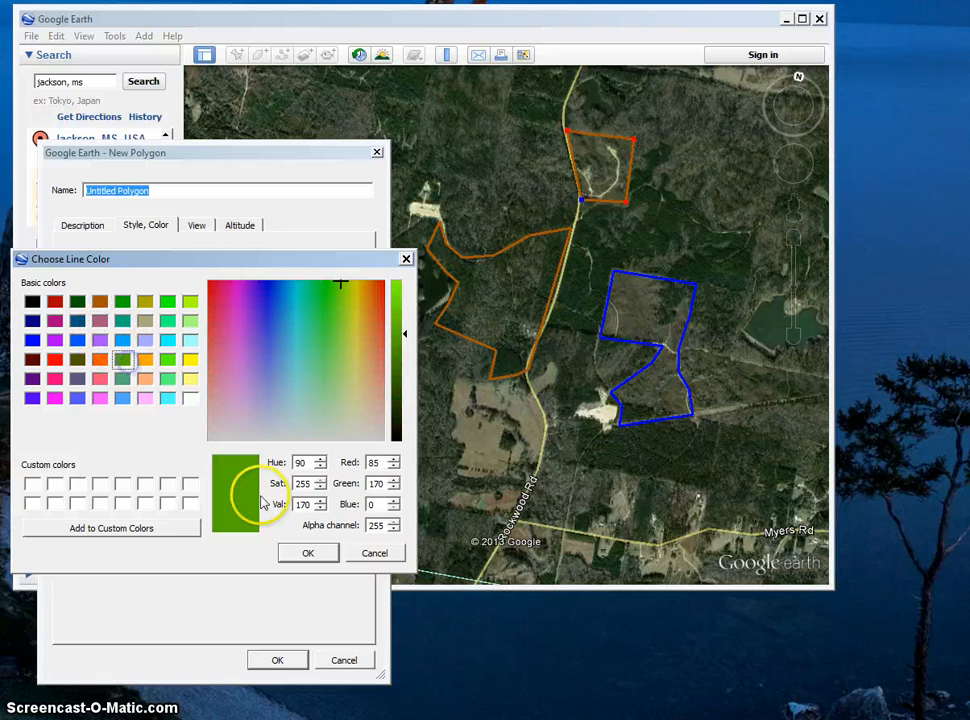
left_click(321, 557)
left_click(277, 660)
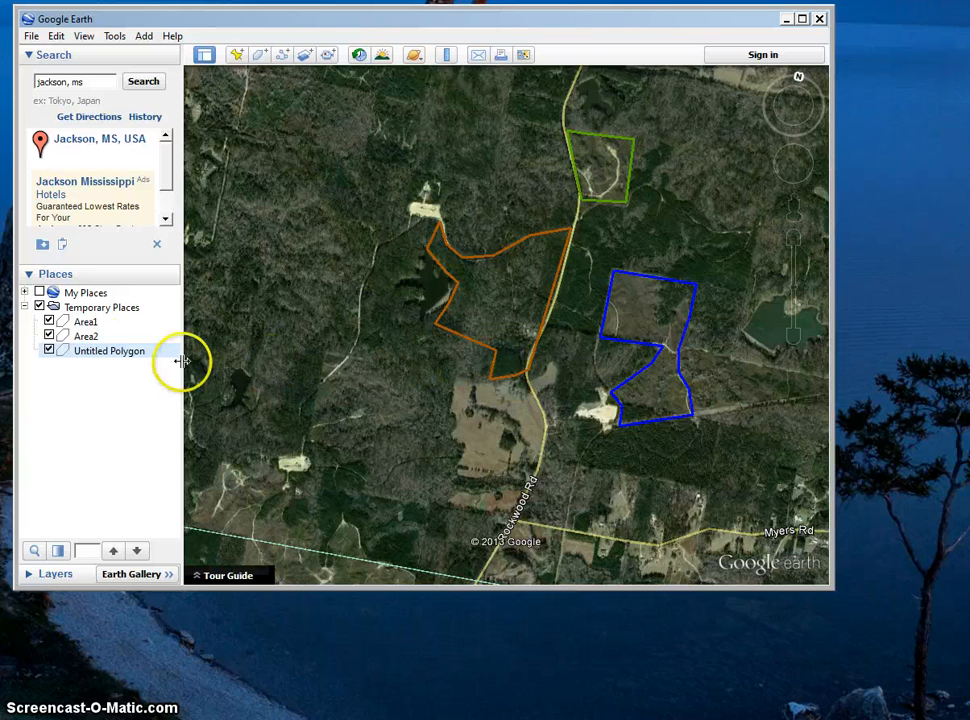
Reopen the untitled green polygon's properties and rename it Area3.
right_click(108, 354)
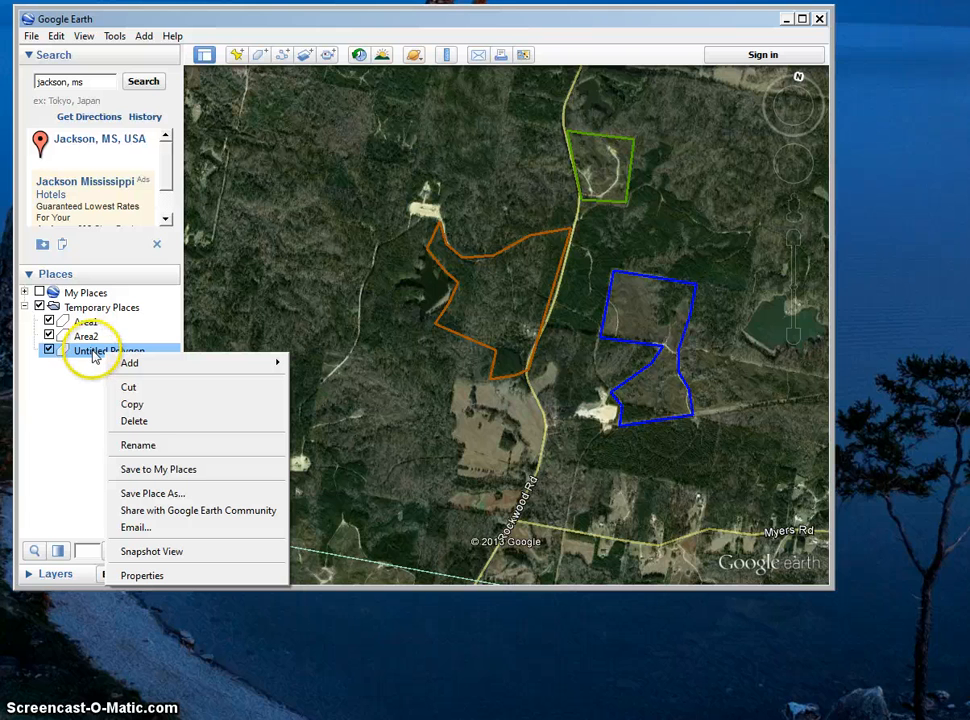
left_click(142, 575)
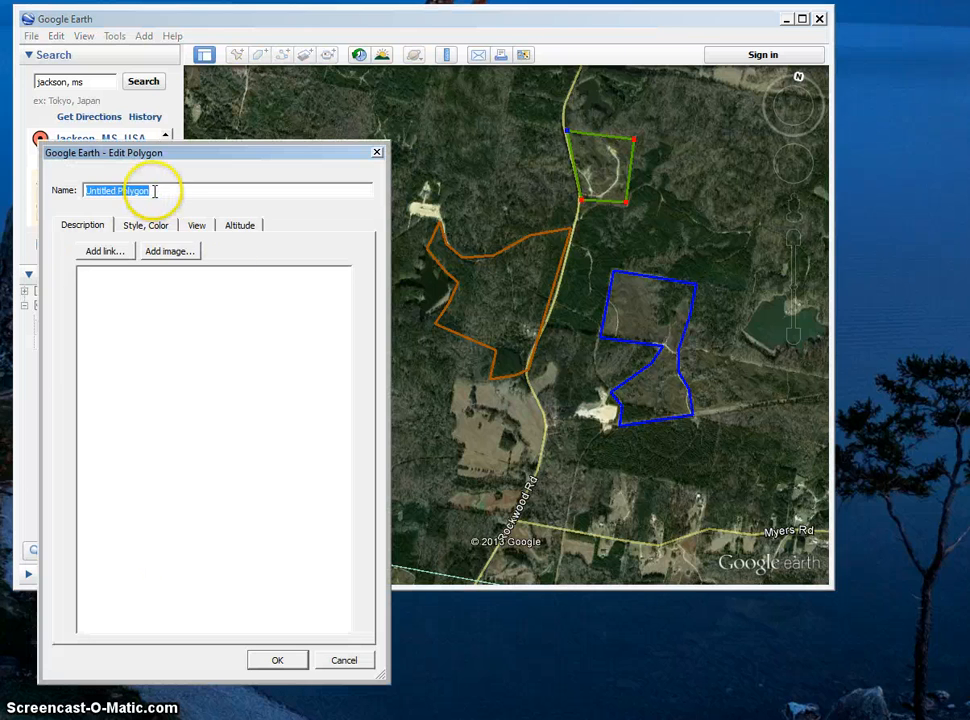
type("A")
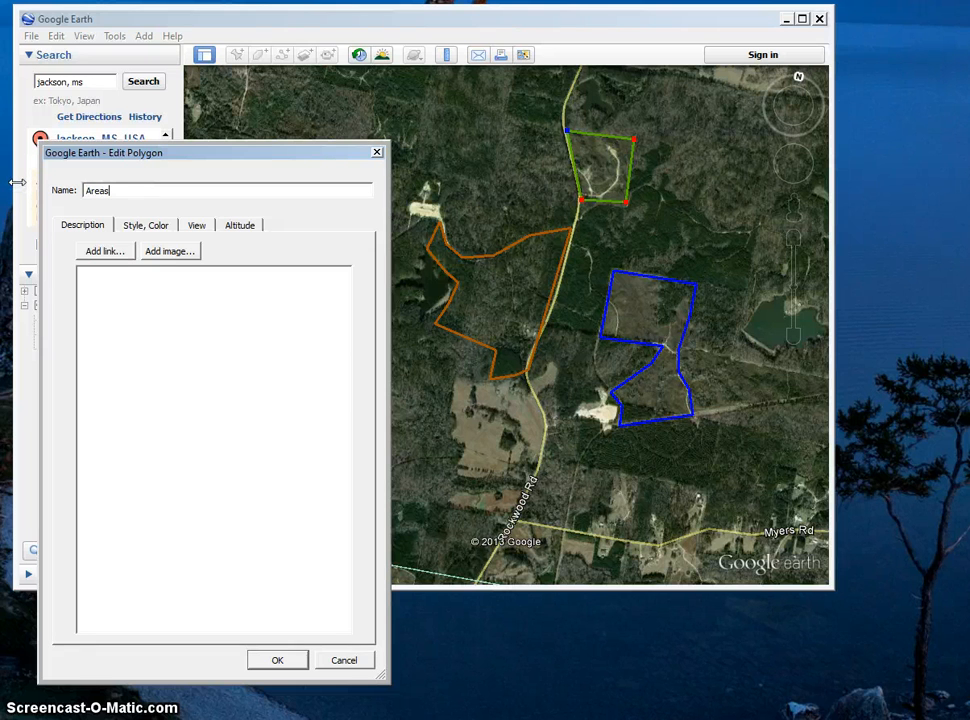
type("rea3")
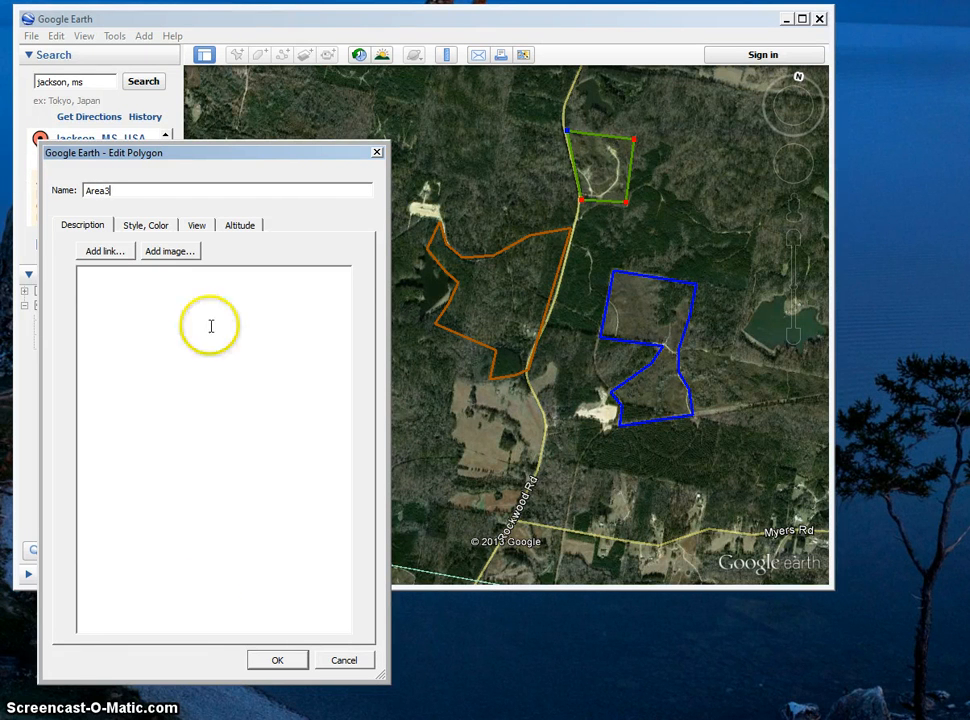
left_click(277, 660)
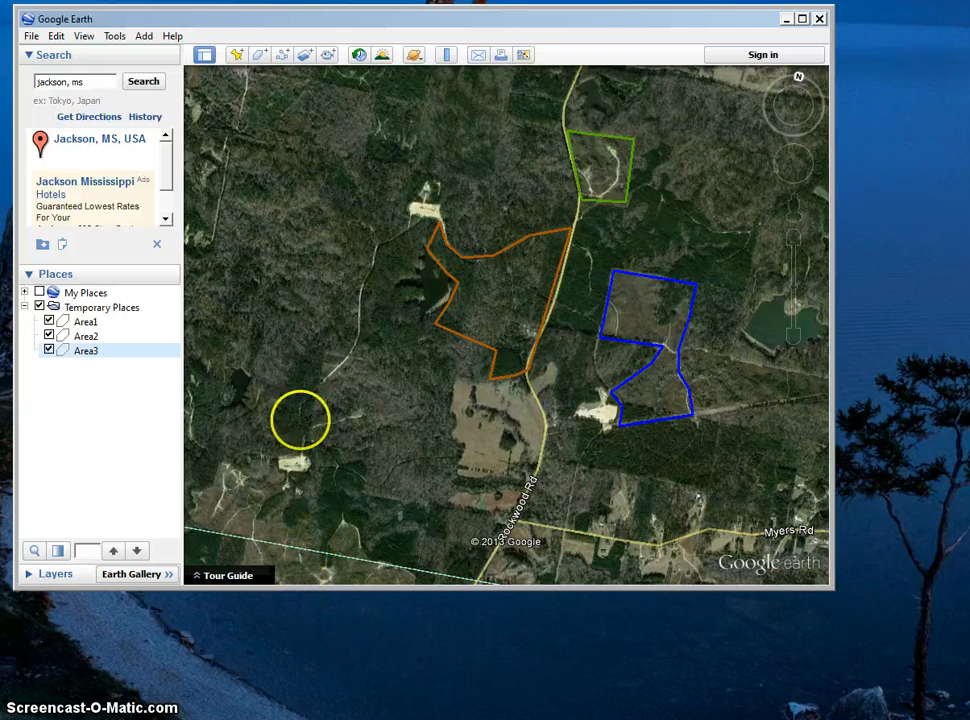
Add a placemark named Tree Stand1 on the dirt track in the southern part of Area3 and save it.
left_click(237, 56)
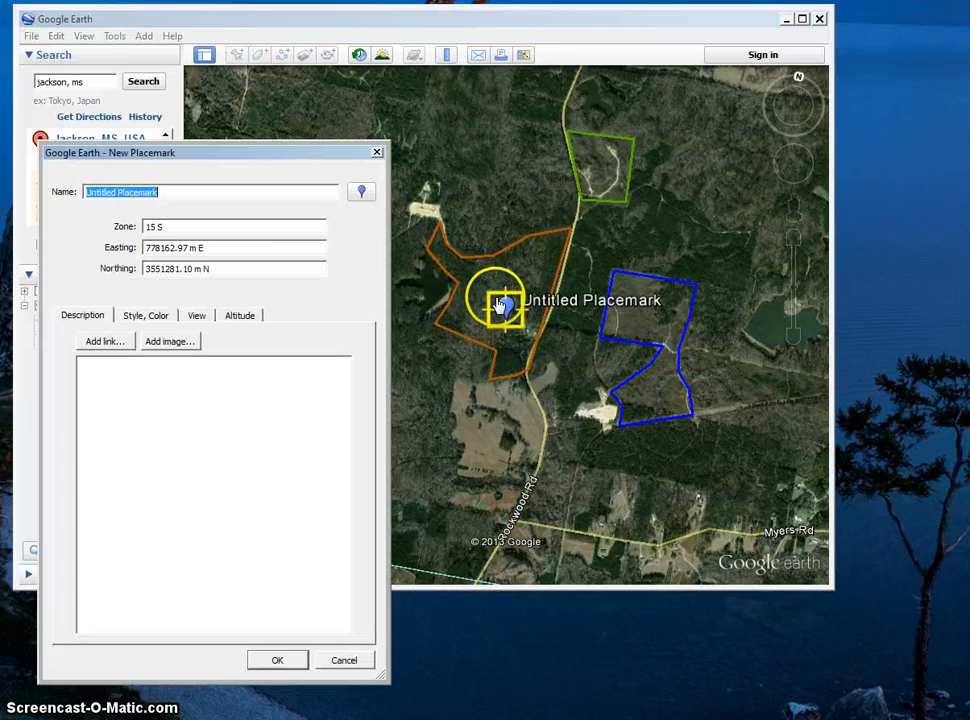
left_click_drag(500, 305, 604, 201)
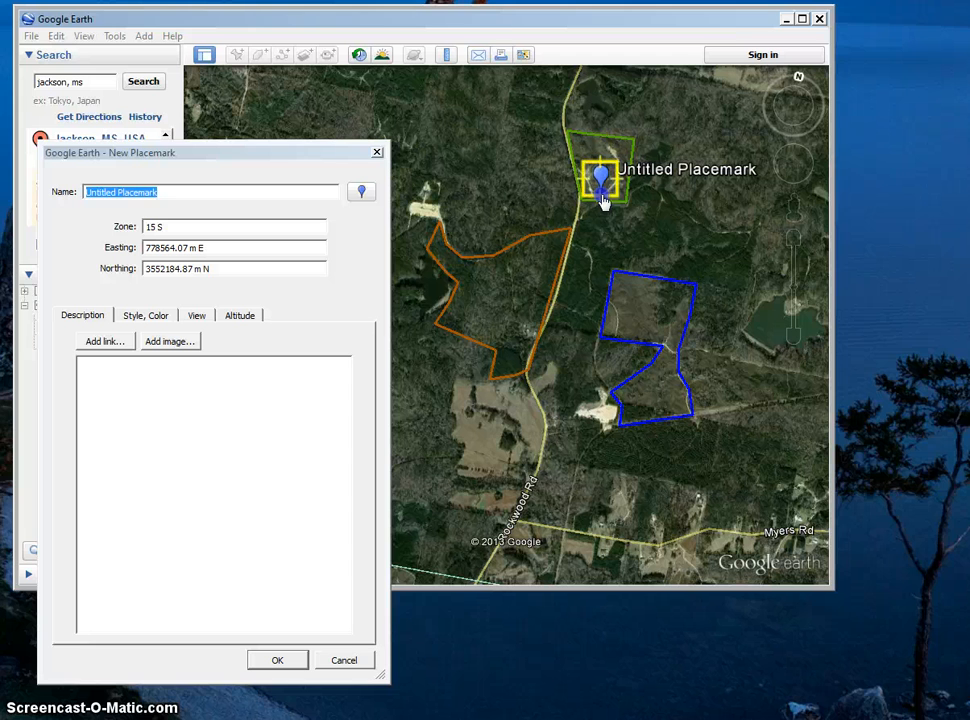
left_click_drag(160, 191, 71, 192)
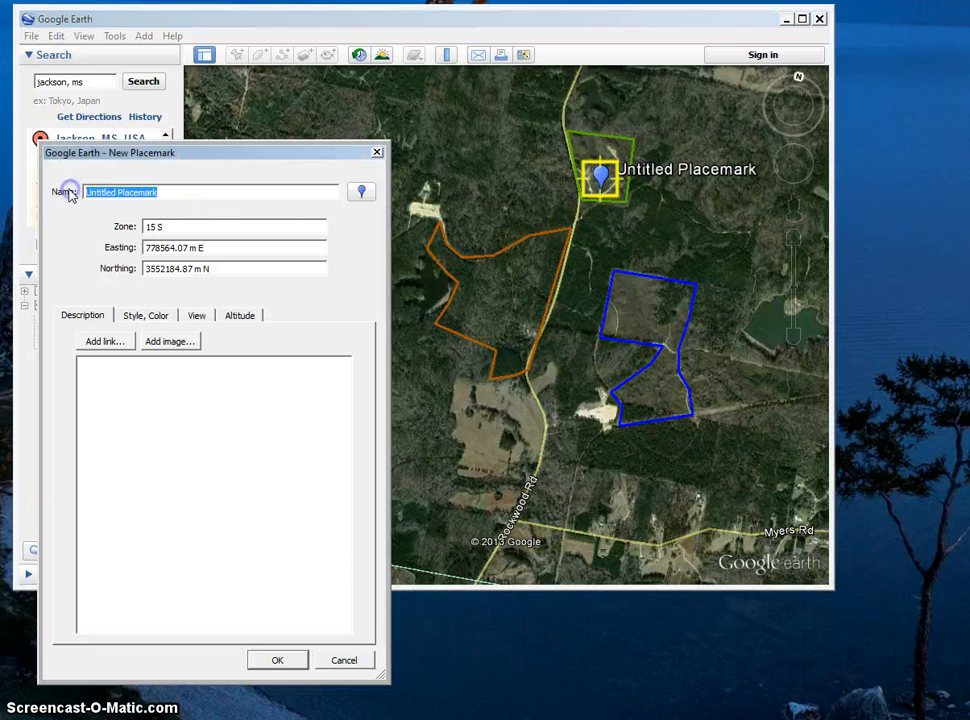
type("Tree")
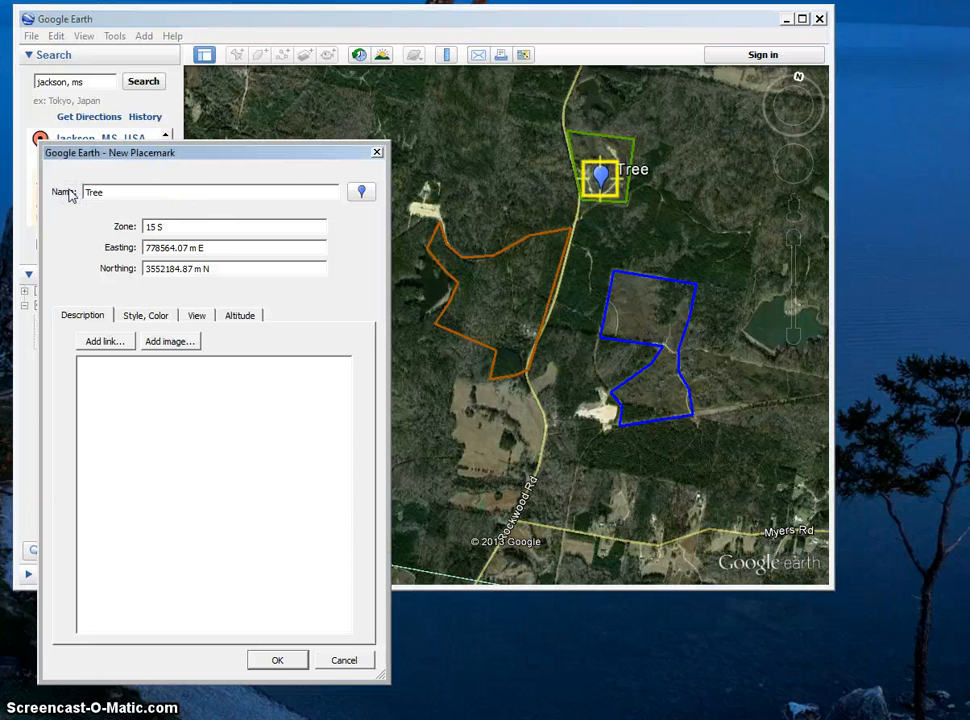
type(" Stand")
key("BackSpace")
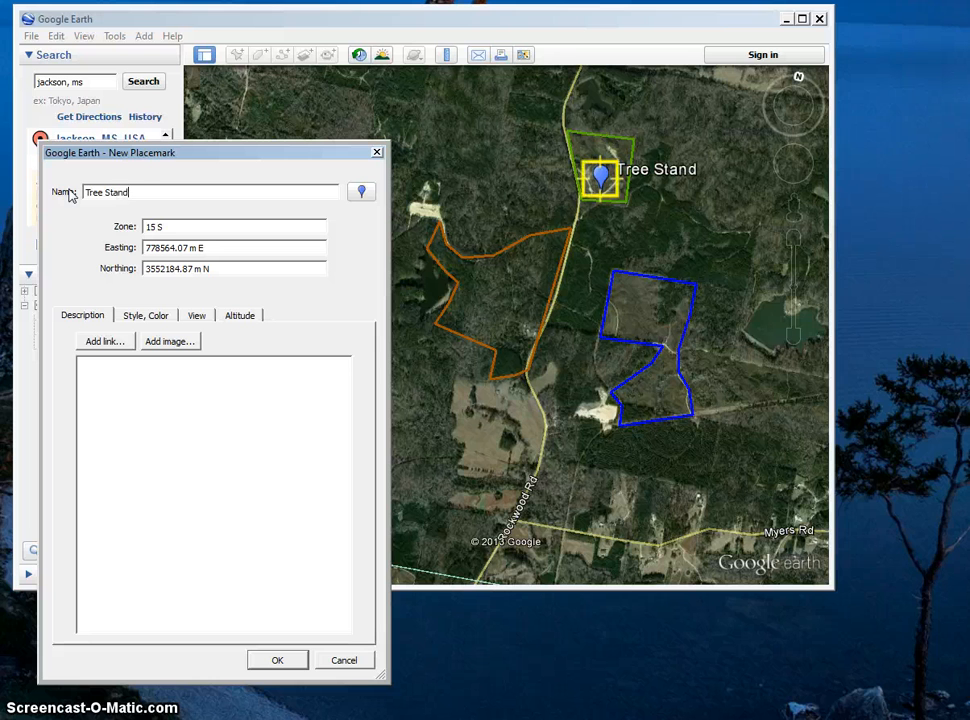
left_click(277, 659)
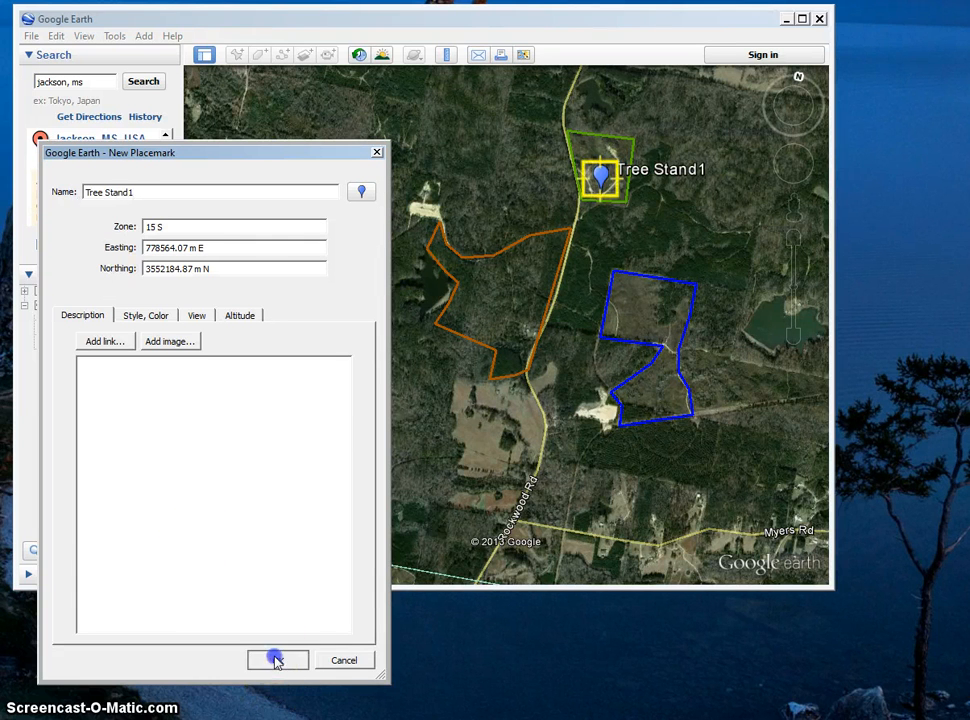
Add a placemark named Tree stand2 at the narrow middle of Area1, by the track junction, and save it.
left_click(239, 57)
left_click_drag(506, 316, 667, 352)
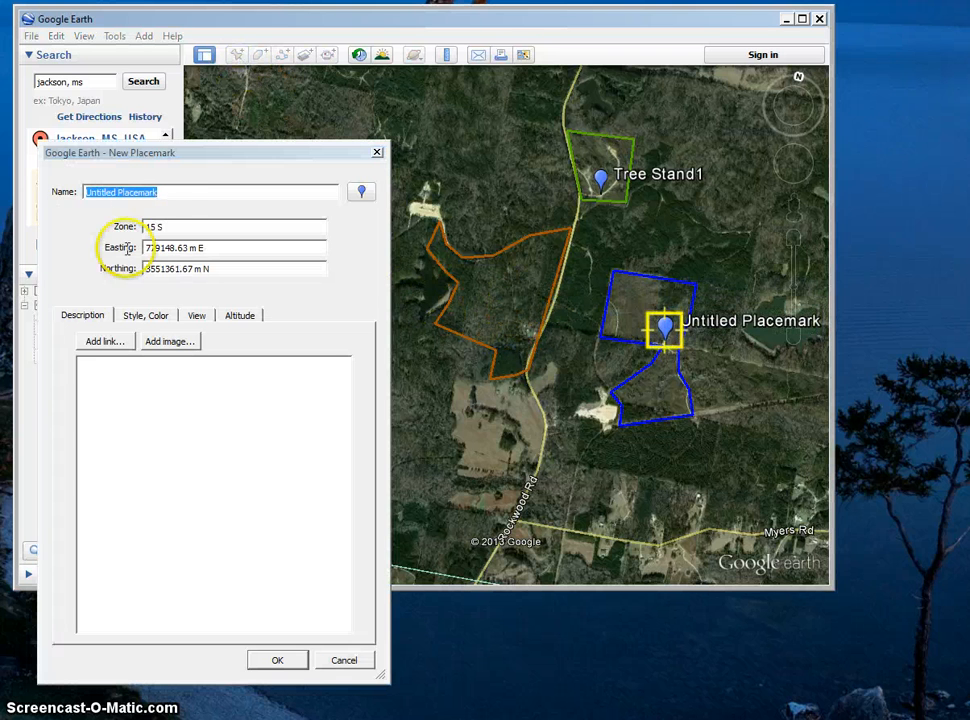
type("Tree stand2")
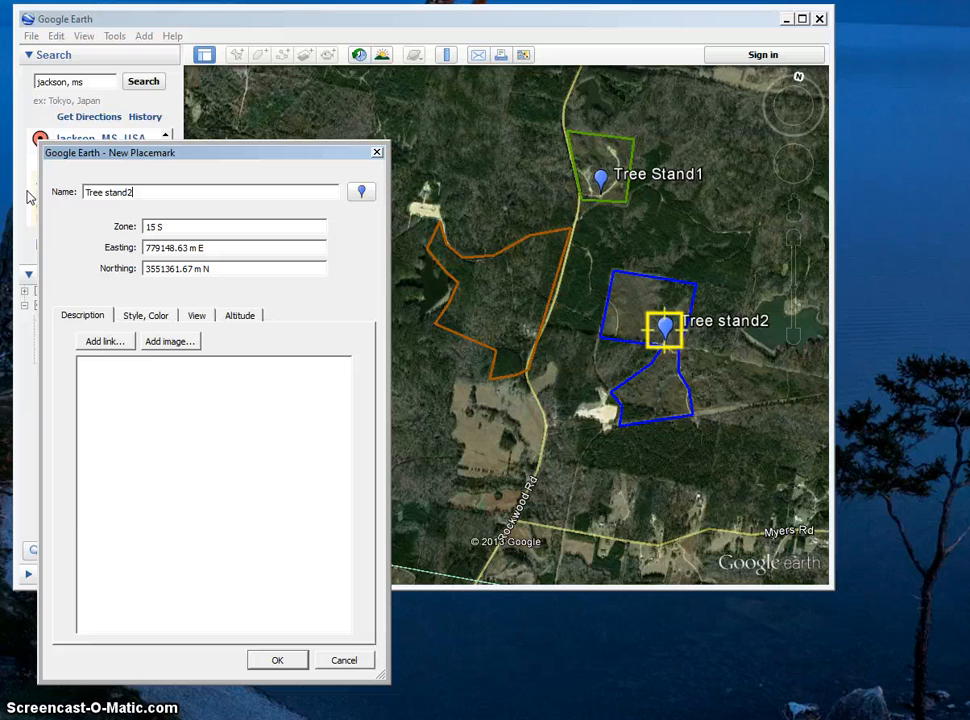
left_click(279, 659)
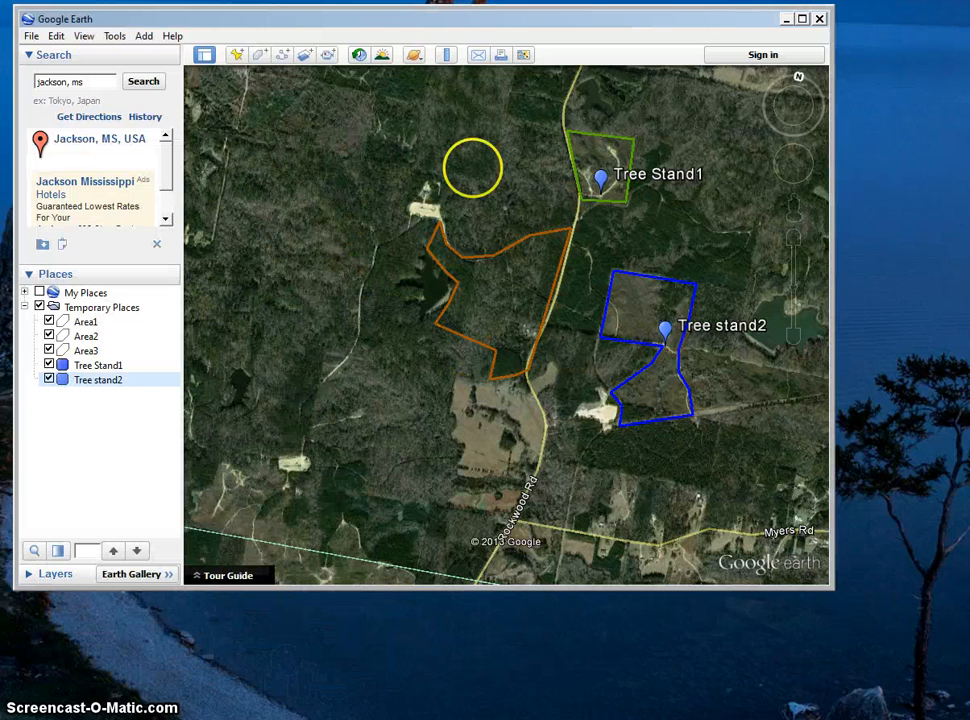
Add a placemark in the upper middle of Area2 and name it TreeStand3.
left_click(236, 54)
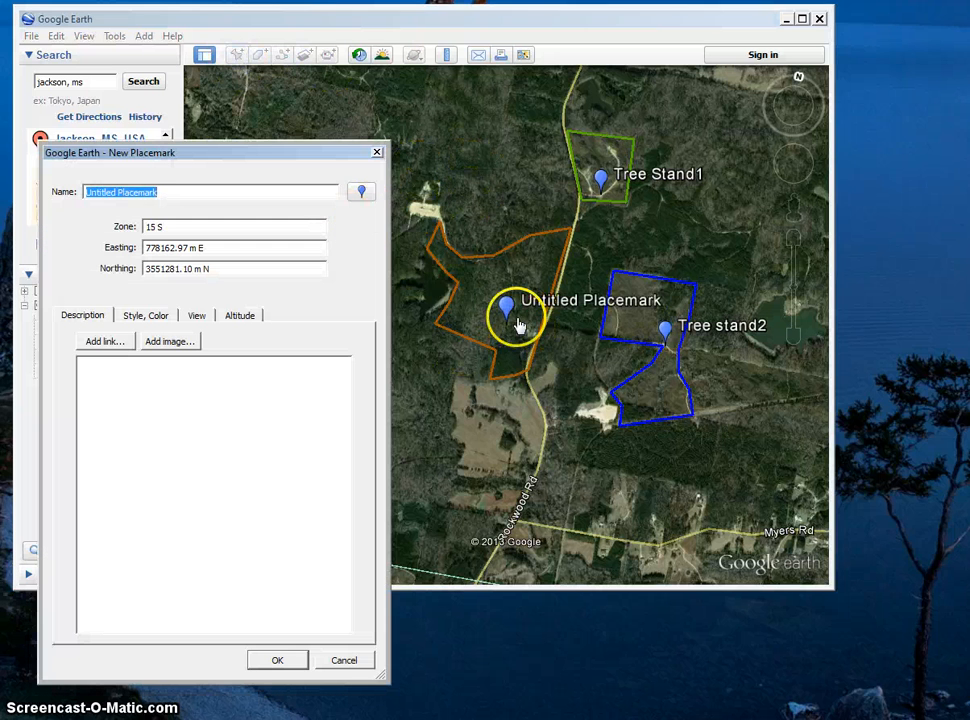
left_click_drag(519, 325, 515, 272)
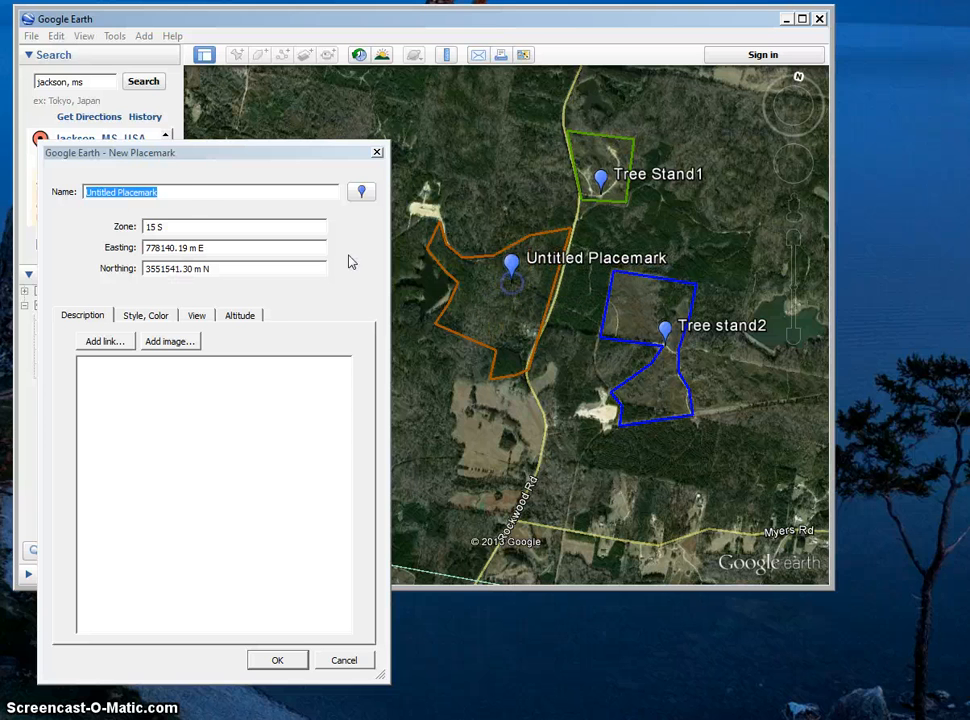
type("Tre")
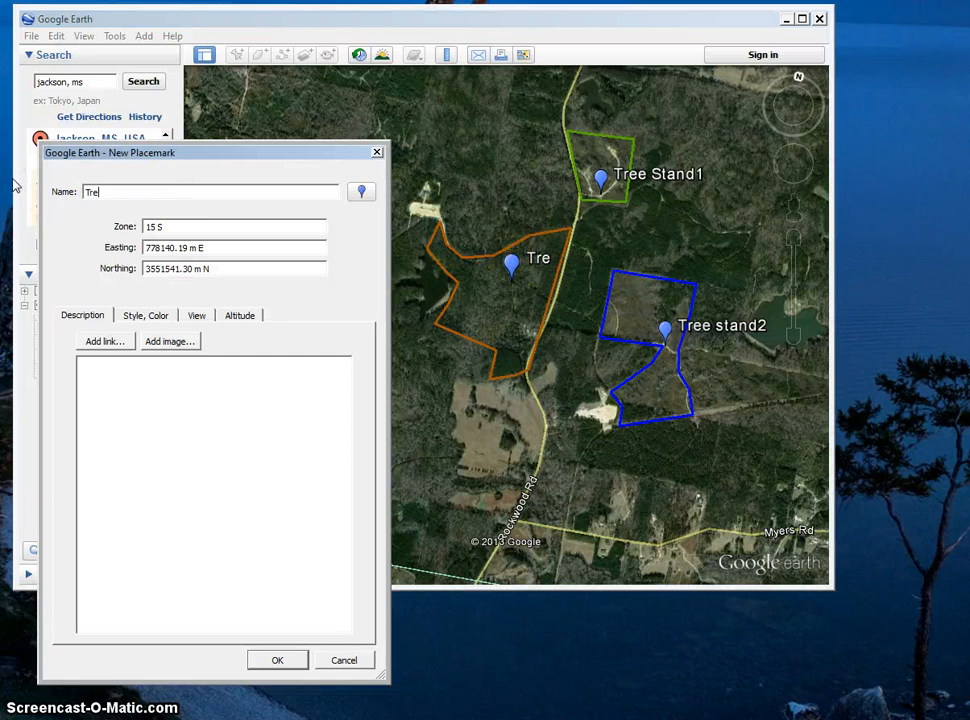
type("es")
key("BackSpace")
type("S")
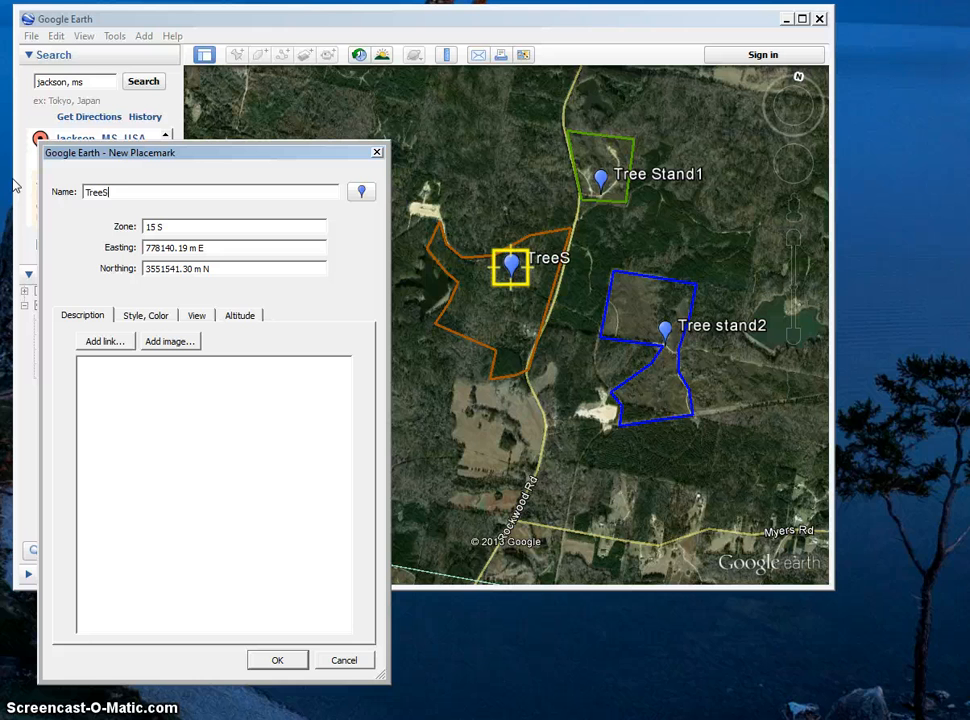
type("tand3")
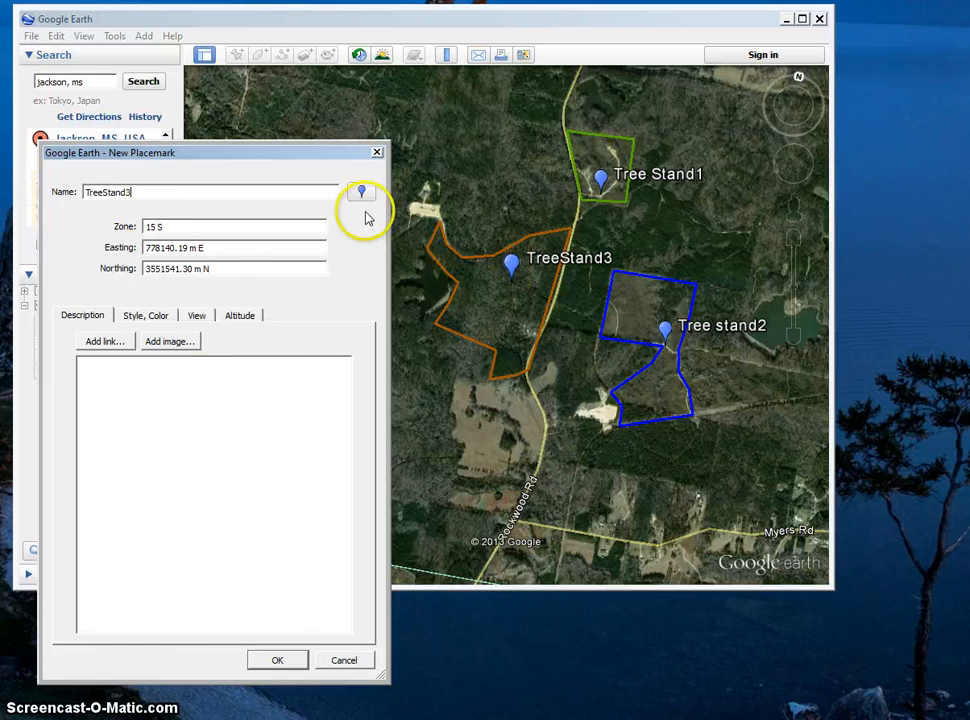
Change the TreeStand3 placemark's icon to the plain green paddle marker and save the placemark.
left_click(361, 191)
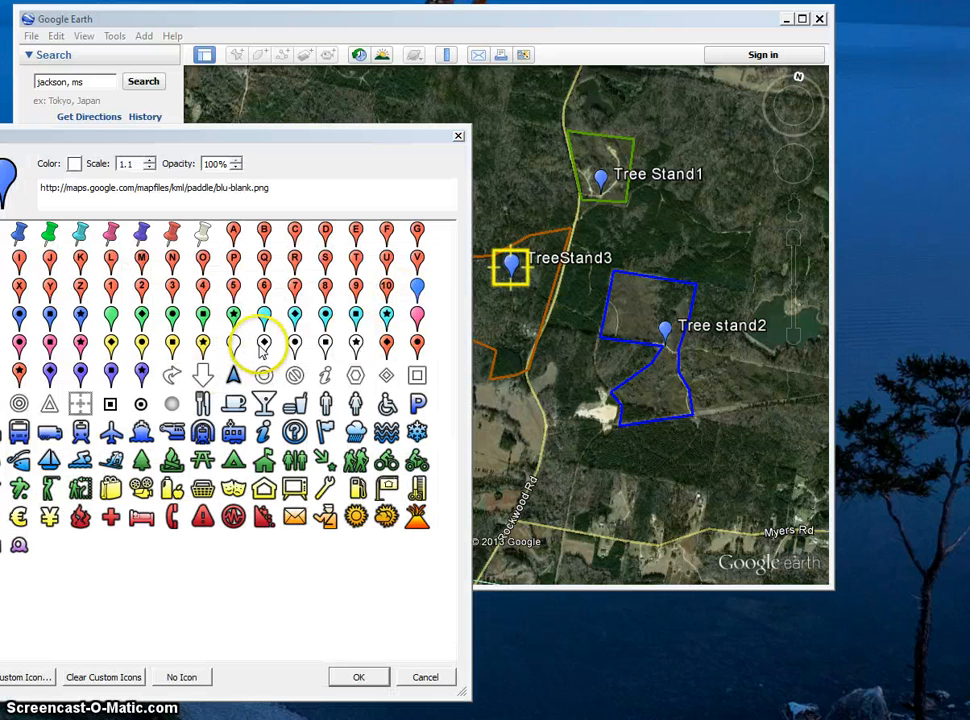
left_click(113, 317)
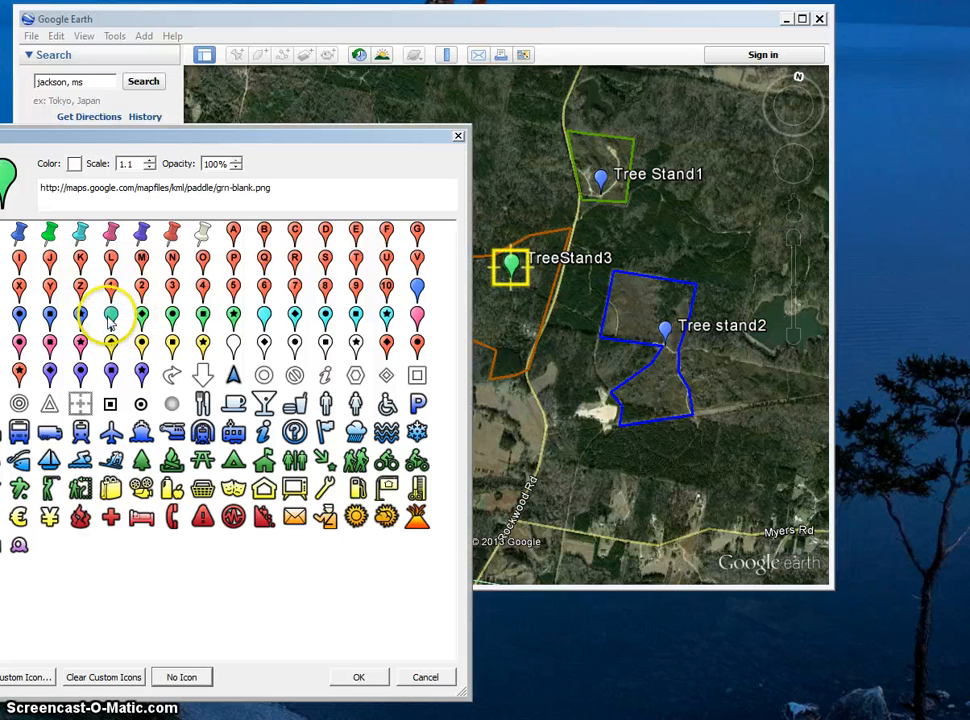
left_click(358, 676)
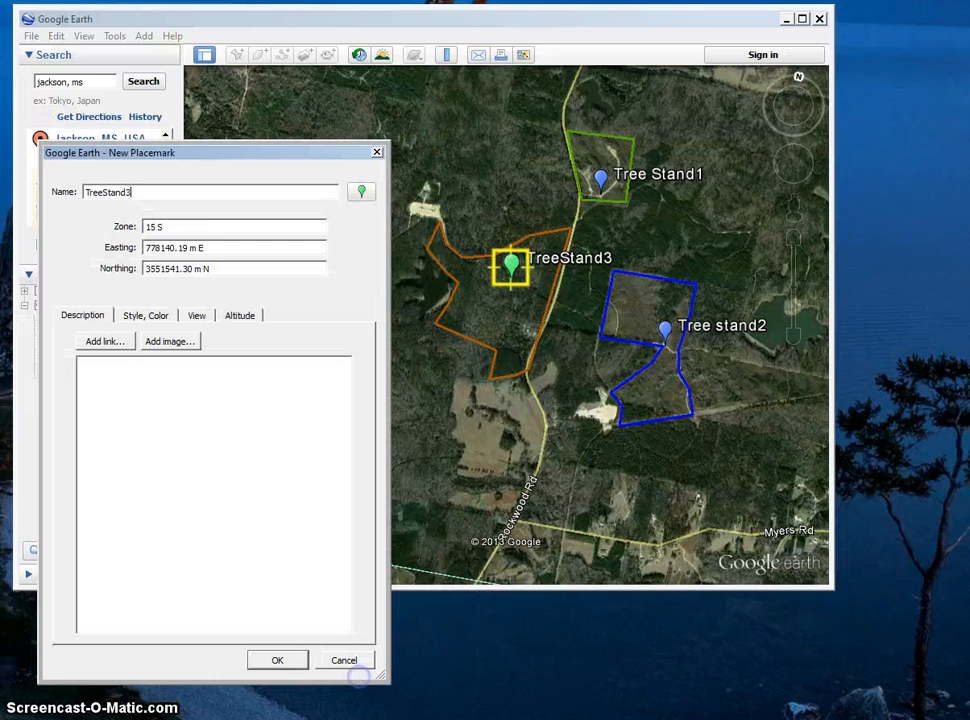
left_click(275, 660)
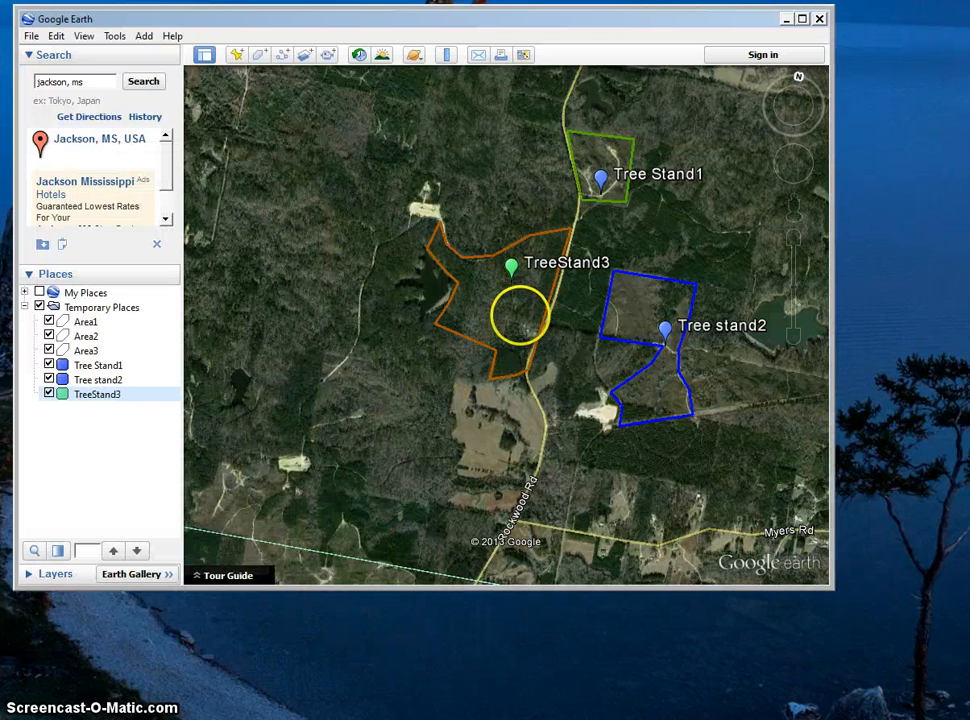
Add a new folder inside Temporary Places, keeping the default folder name.
right_click(95, 308)
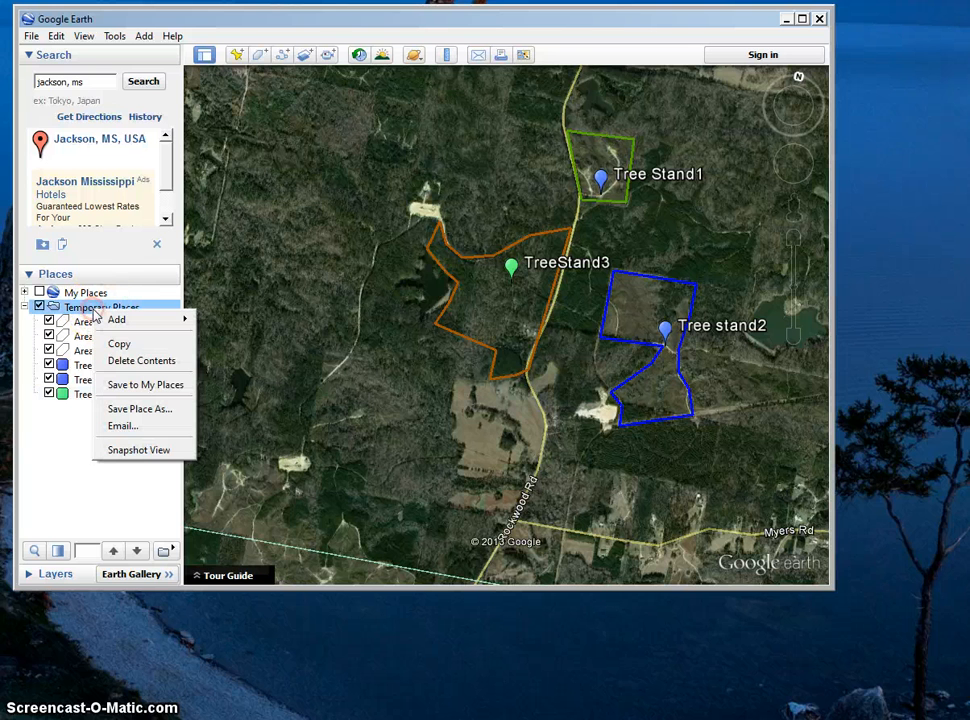
mouse_move(112, 320)
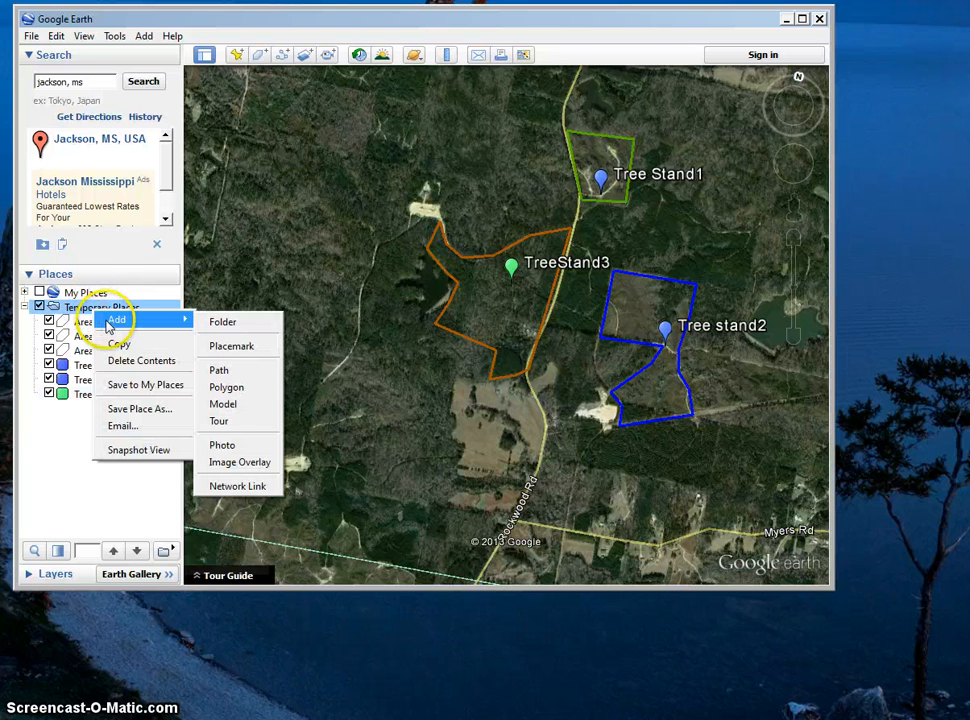
left_click(218, 325)
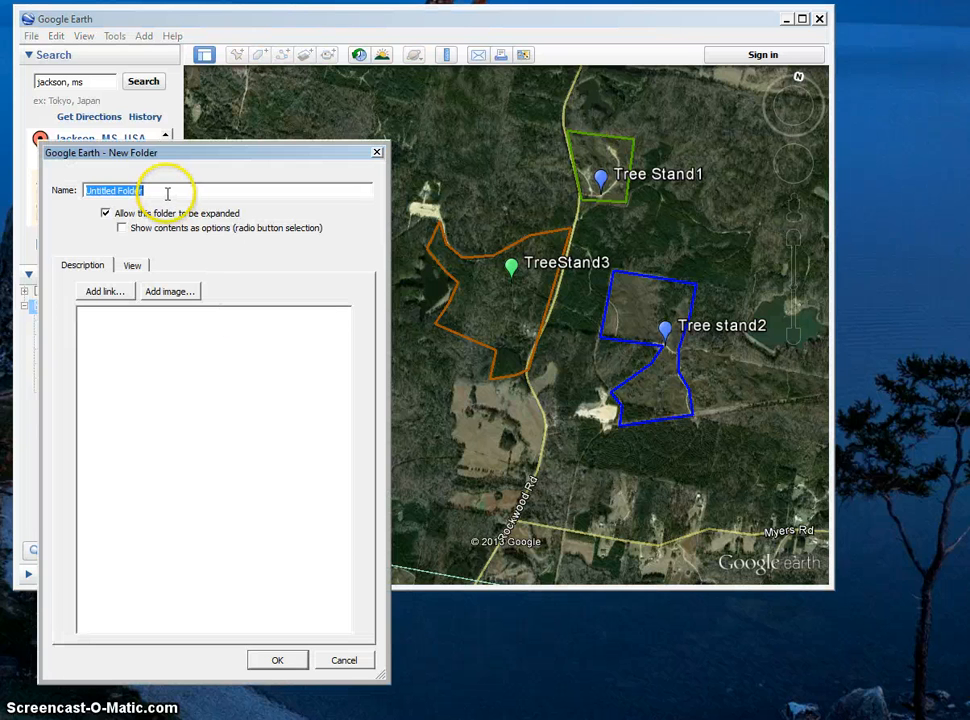
left_click(278, 661)
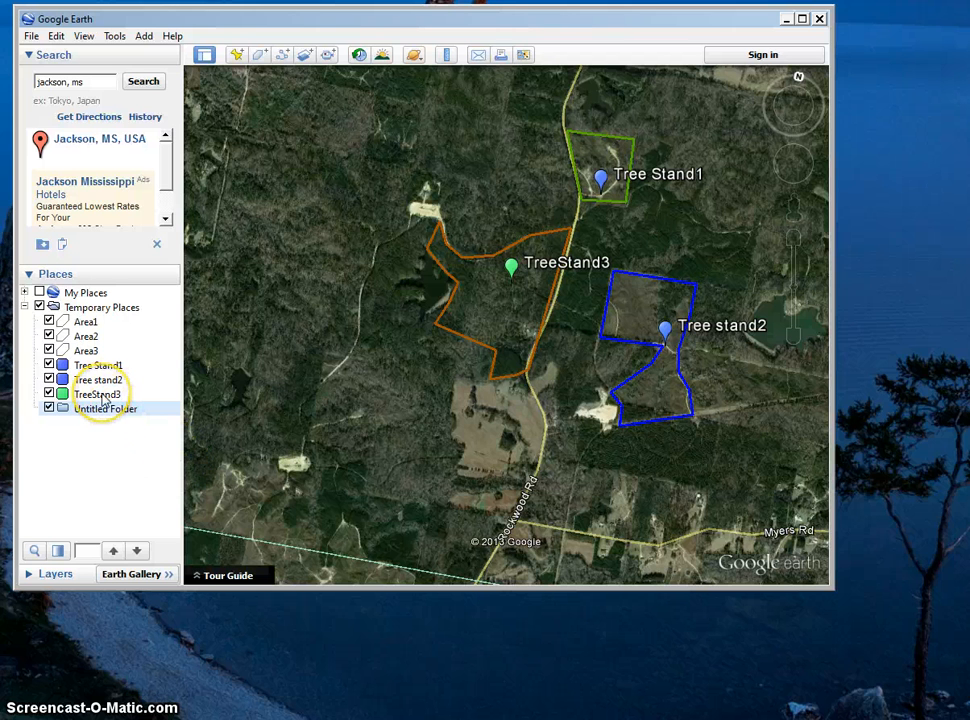
Move Area1 to Area3 and the three tree stand placemarks into the new folder, then switch the folder's visibility off and on.
left_click_drag(104, 398, 112, 335)
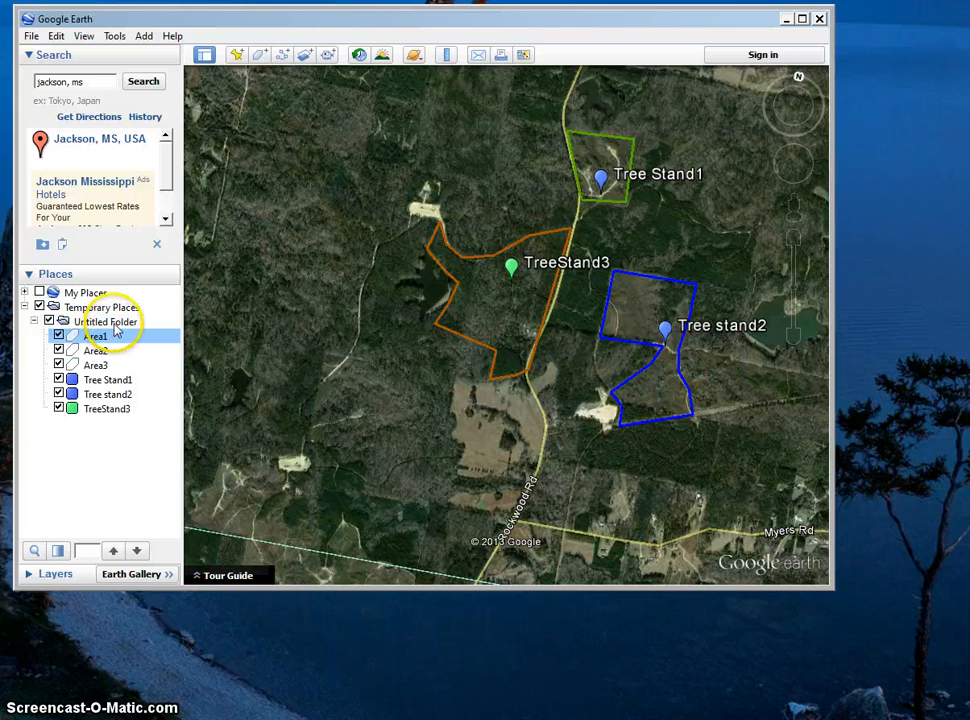
left_click(48, 321)
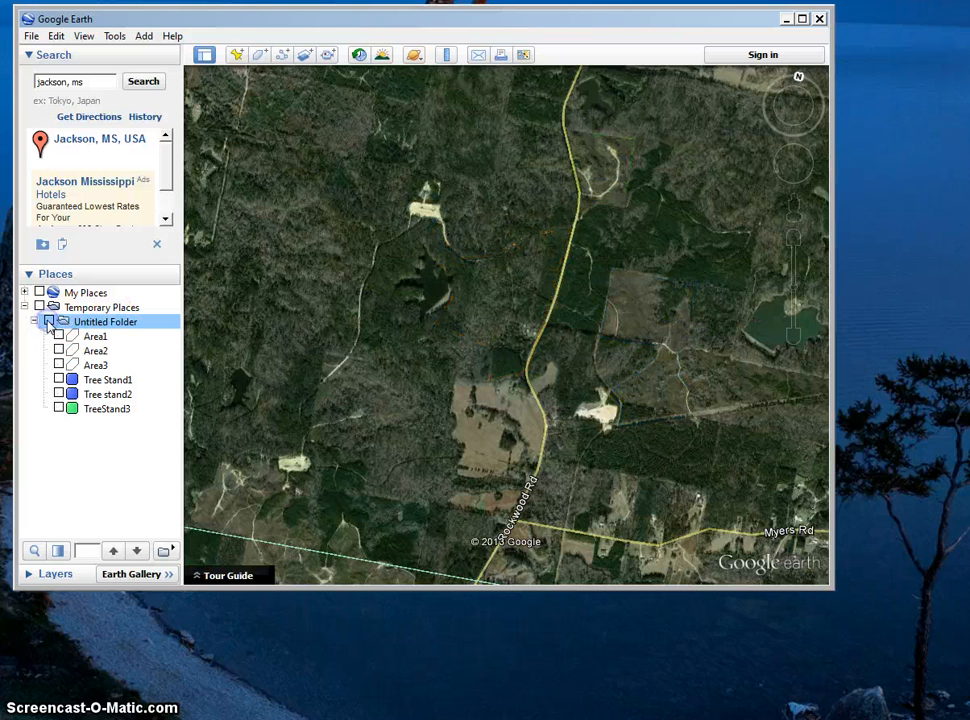
left_click(48, 321)
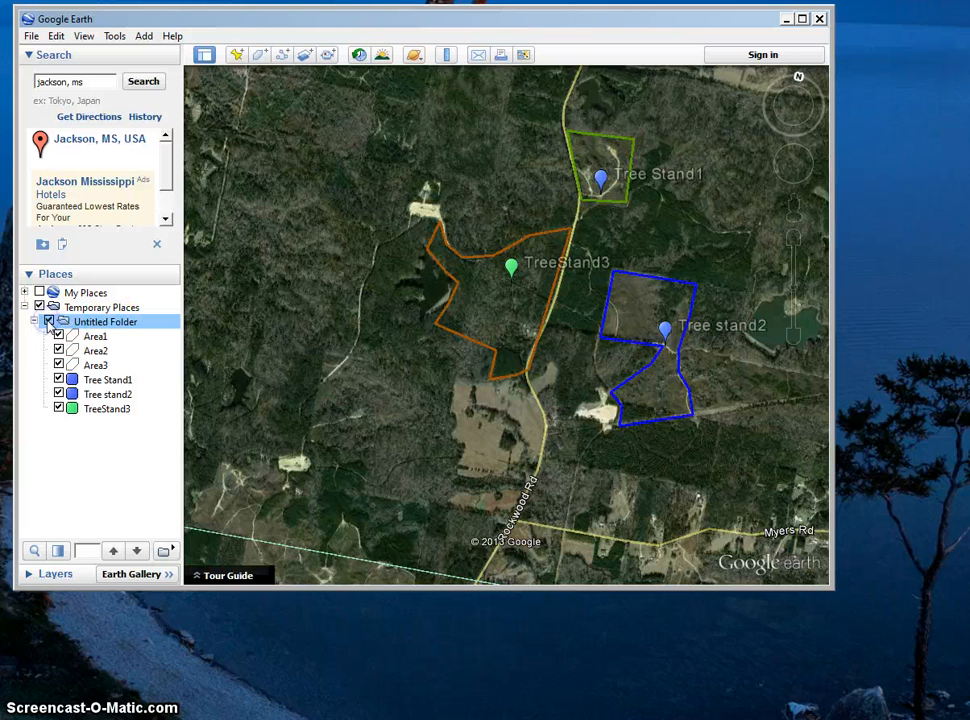
Save the folder holding the areas and tree stands to the Desktop as MyClubBoundaries.kmz.
right_click(101, 328)
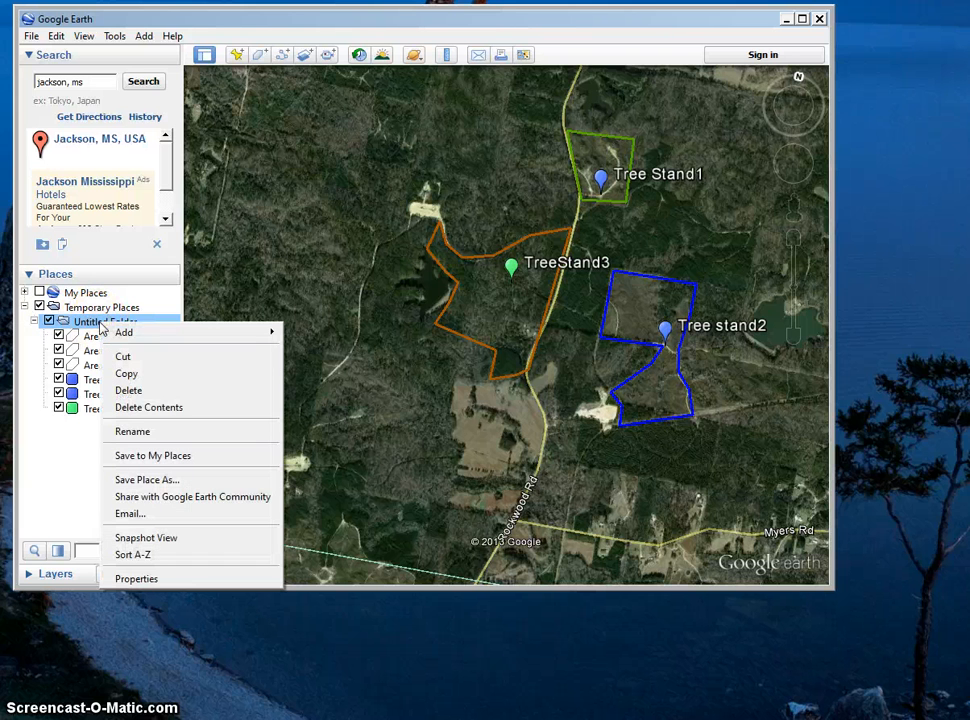
left_click(148, 481)
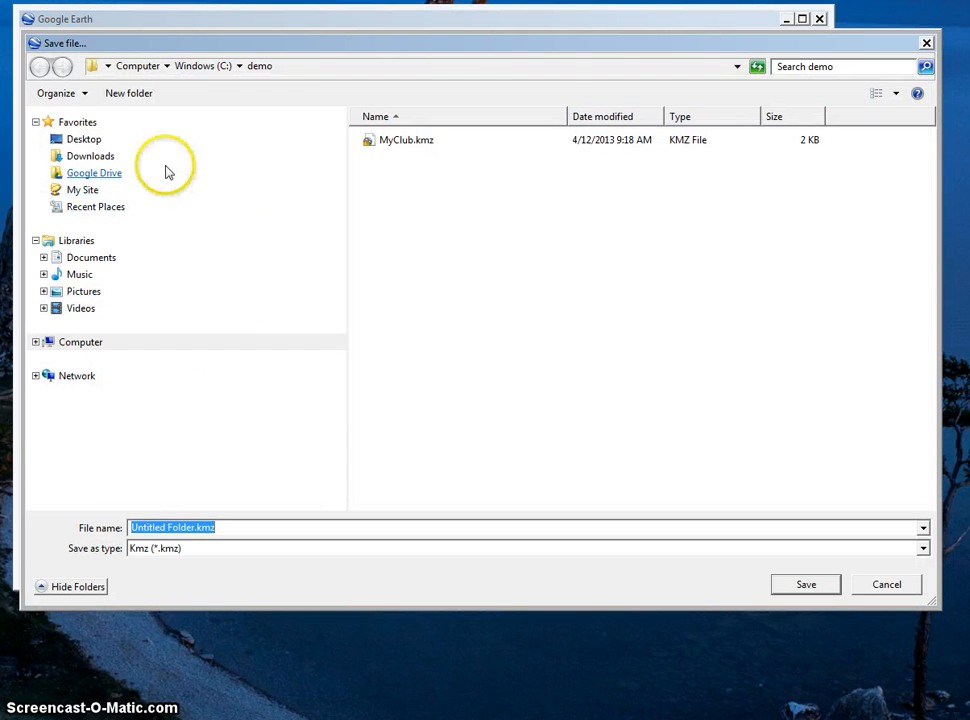
left_click(84, 140)
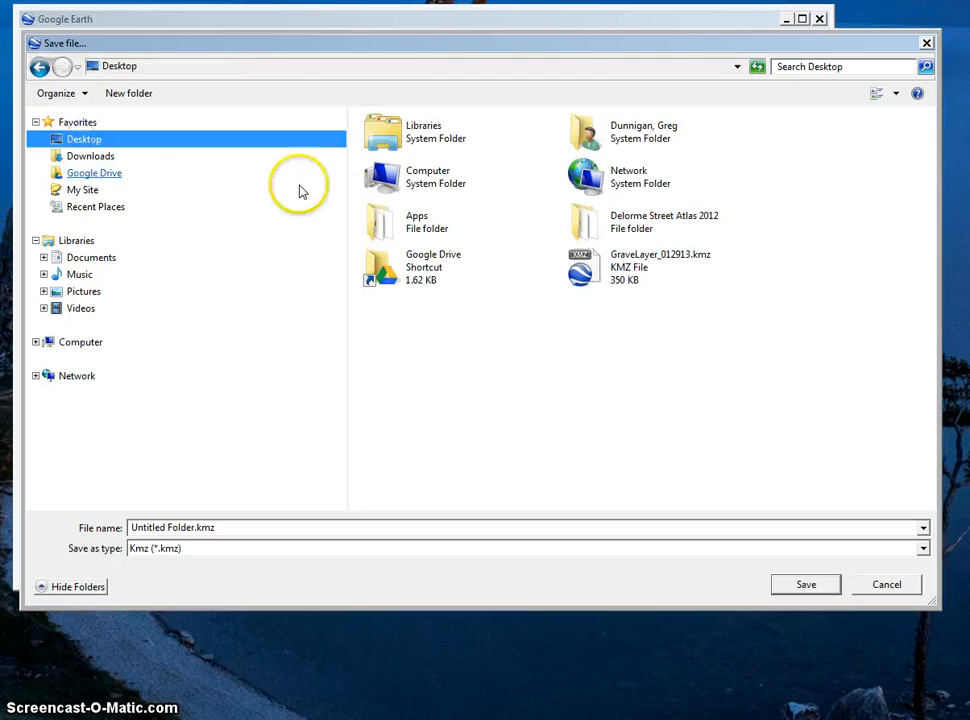
left_click_drag(195, 528, 108, 520)
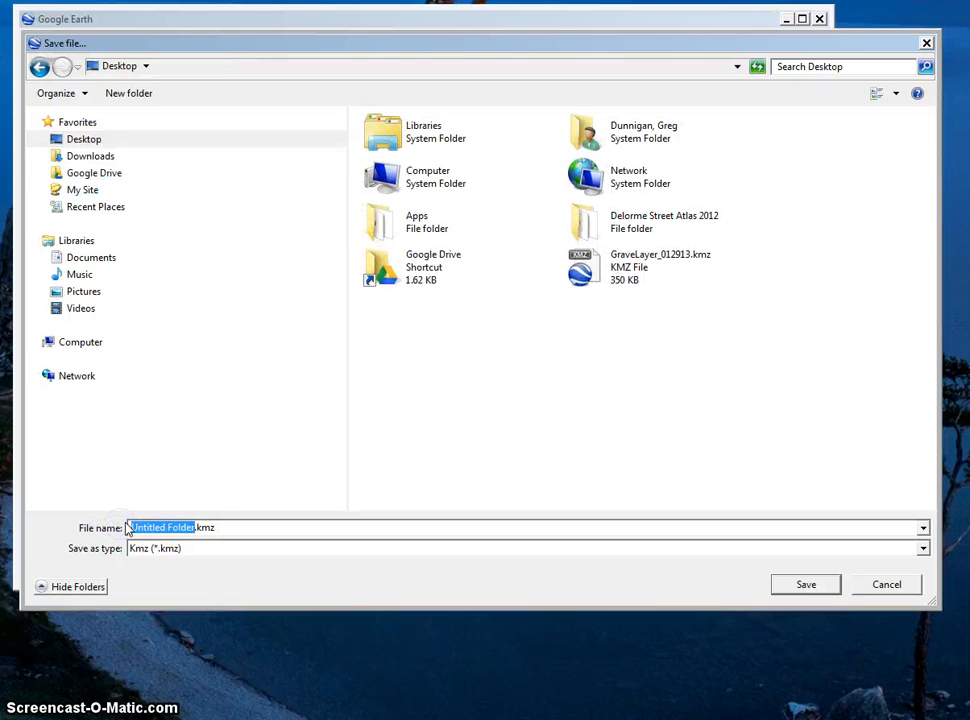
key("BackSpace")
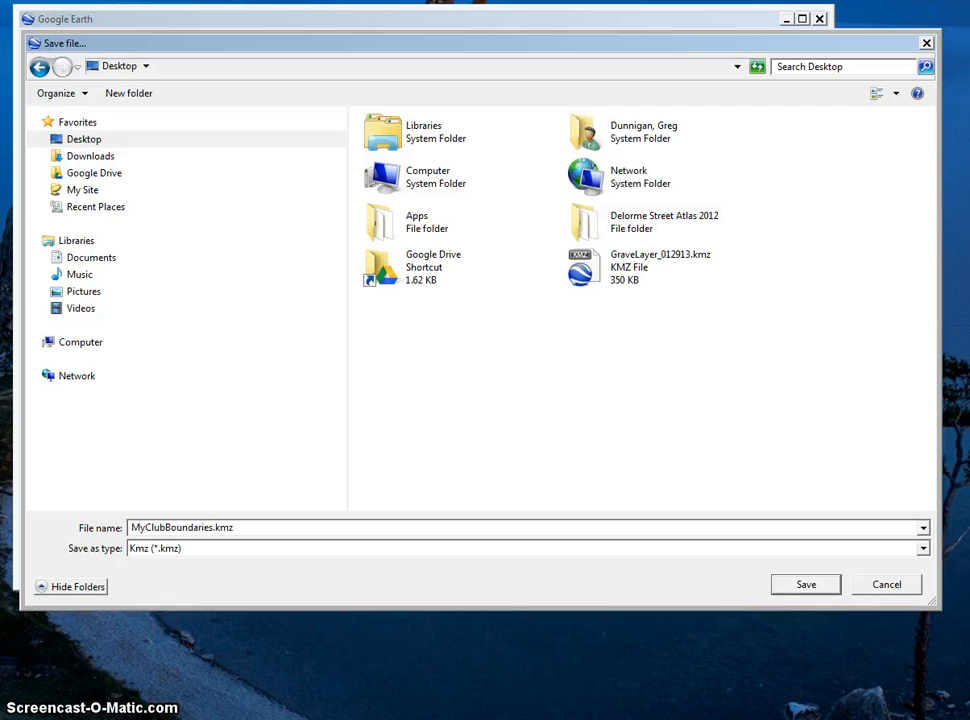
type("MyClubBoundaries")
left_click(818, 585)
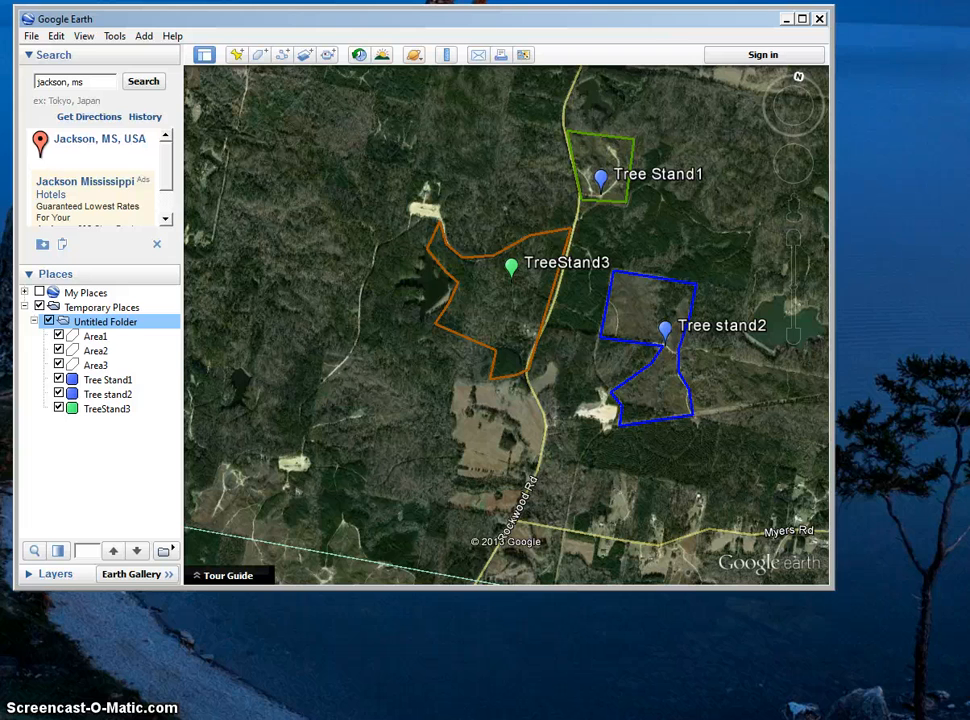
Switch to Gmail and compose a new message to two suggested contacts, own Gmail address and a Yahoo address, with the subject Map.
key("alt+Tab")
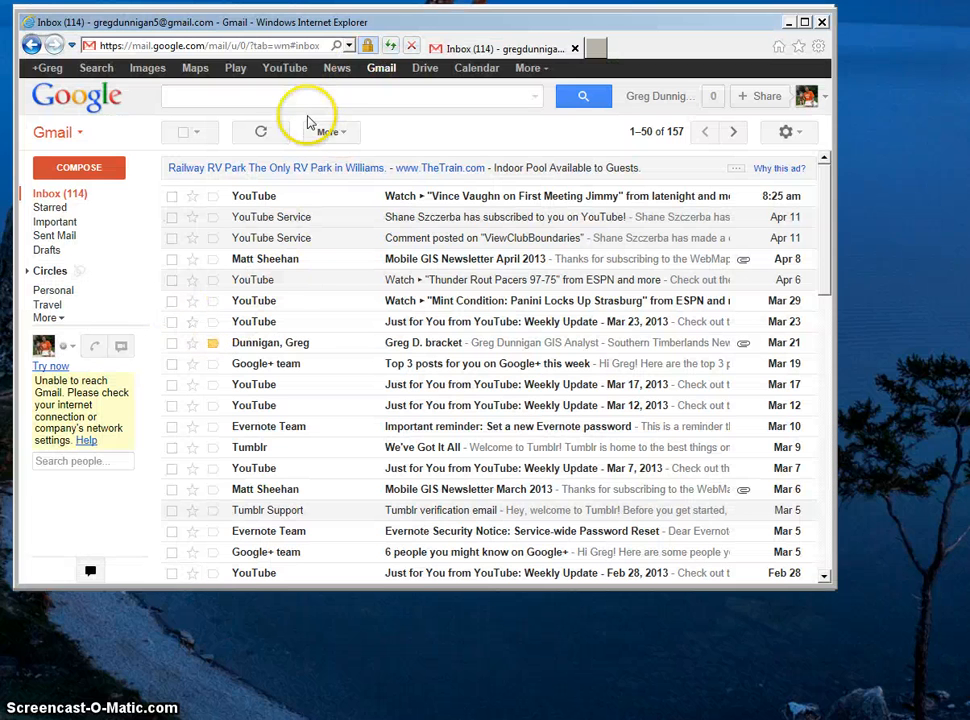
left_click(85, 168)
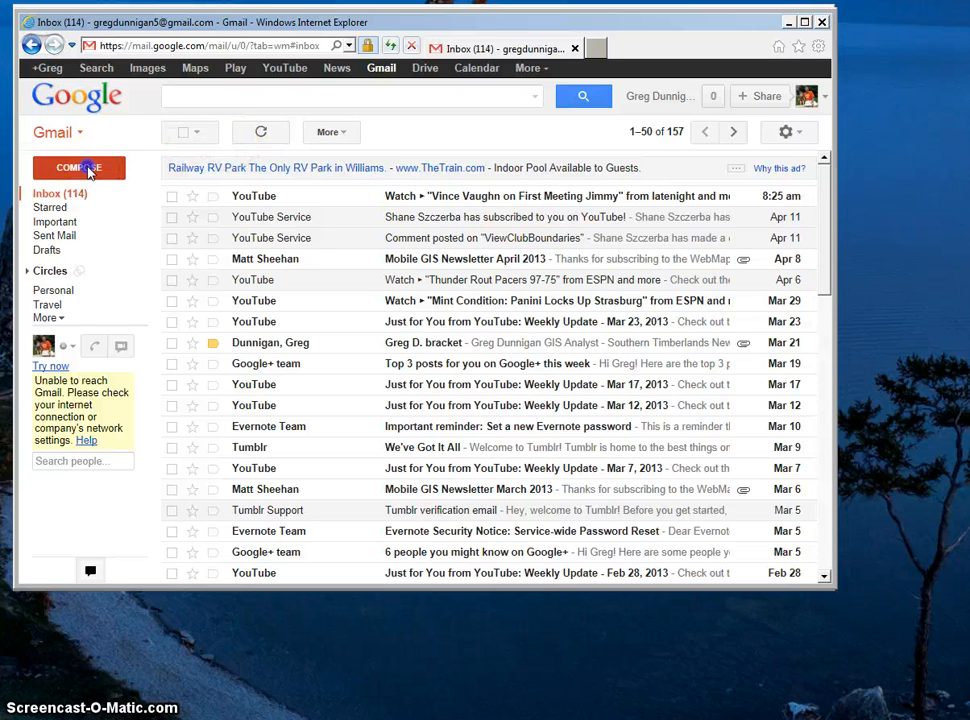
left_click(471, 251)
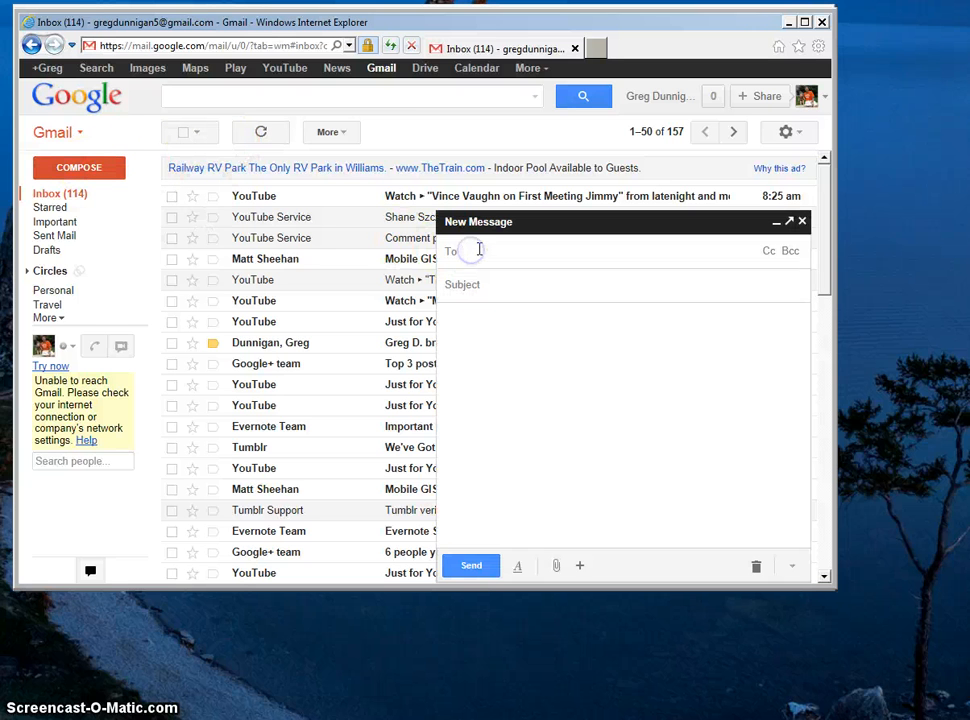
type("greg")
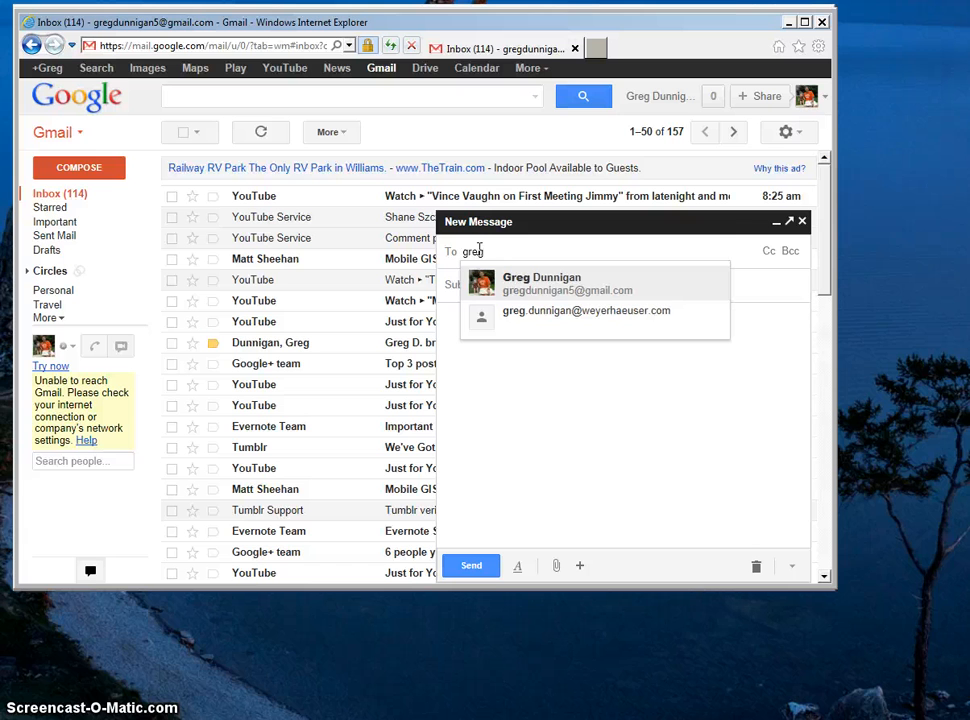
left_click(502, 282)
left_click(576, 251)
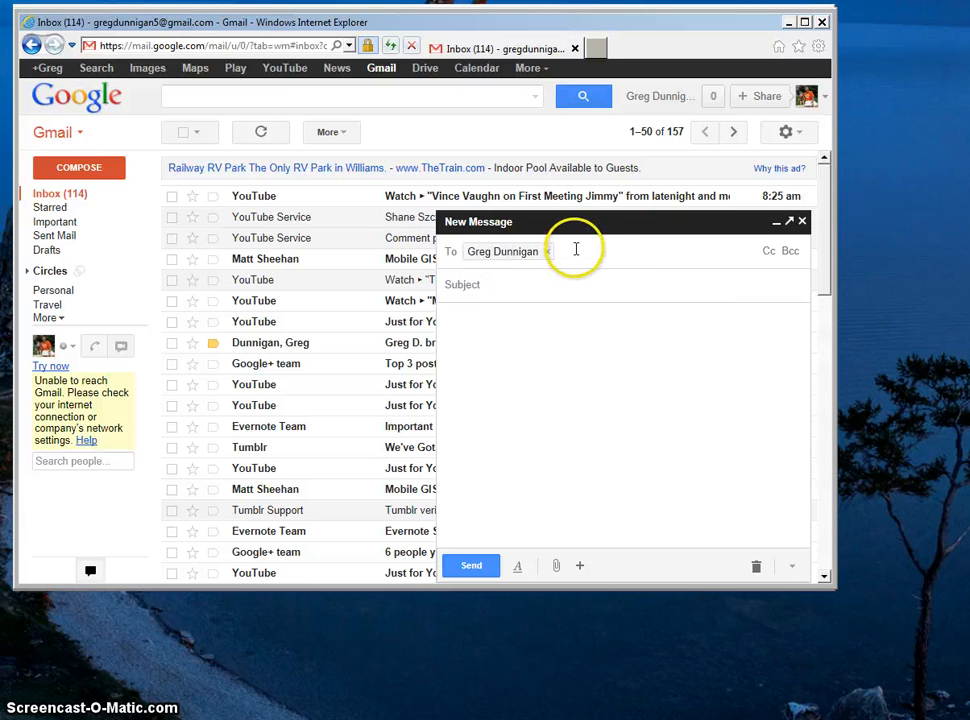
type("ore")
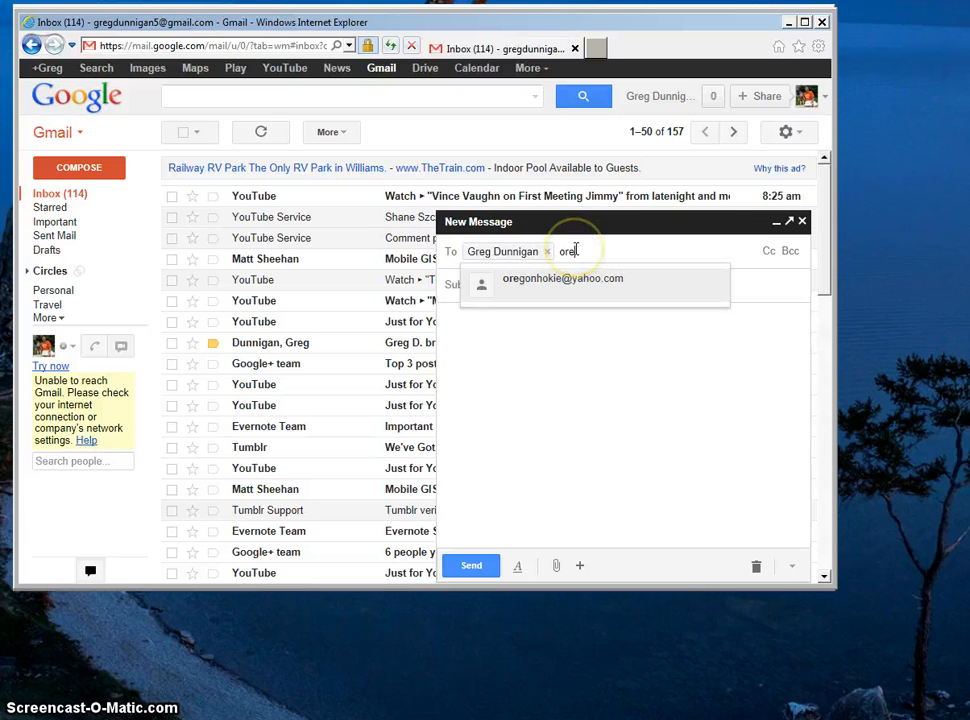
left_click(539, 283)
left_click(541, 279)
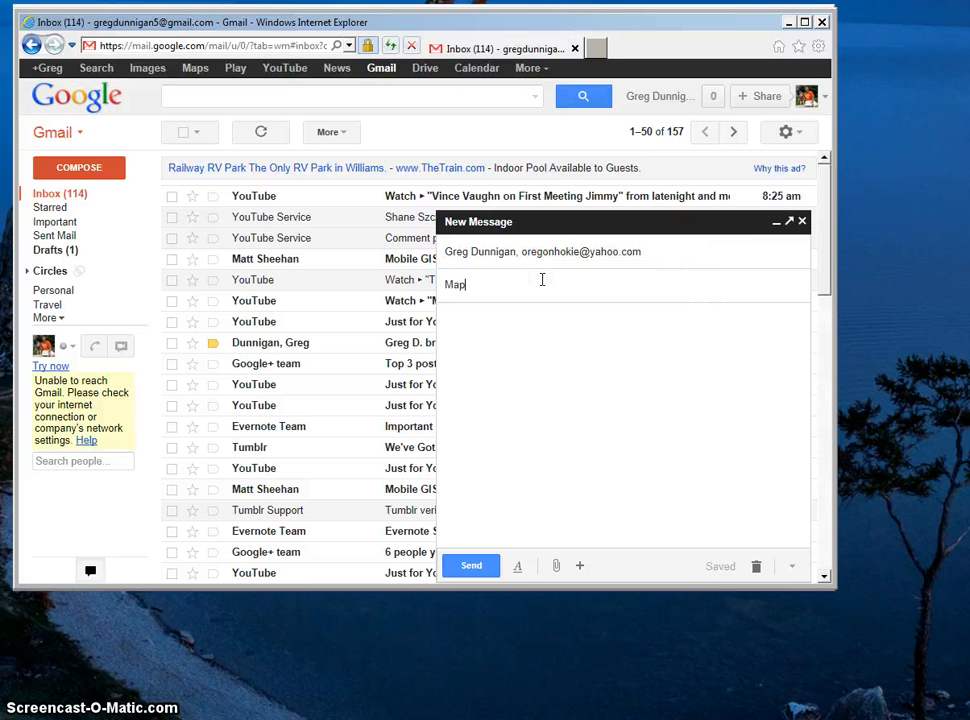
type("Map")
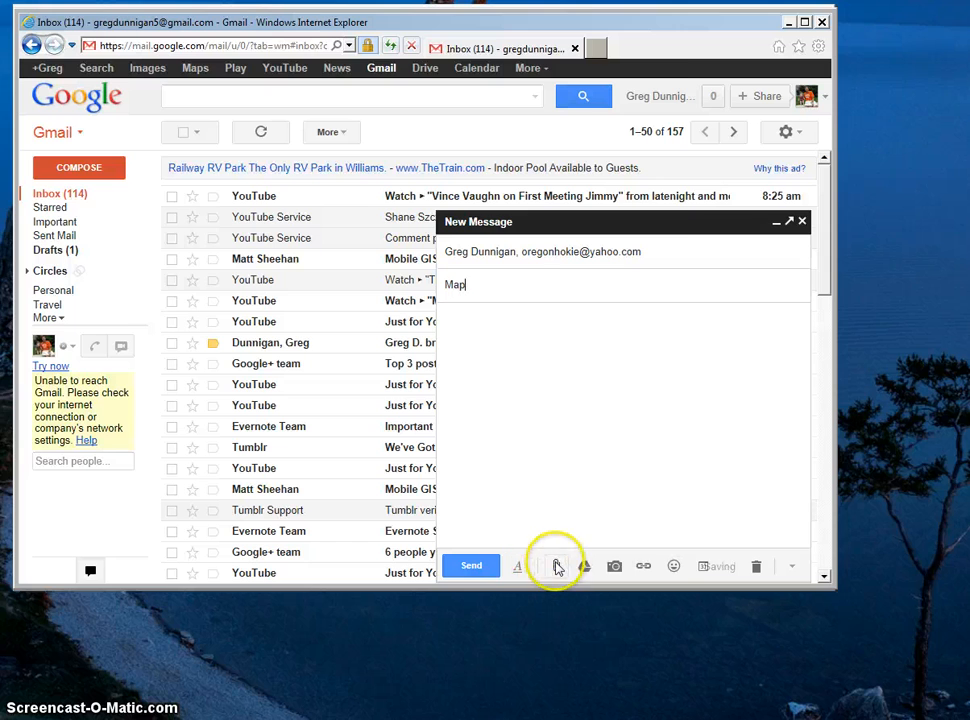
Attach MyClubBoundaries.kmz from the Desktop to the Map message and send it.
left_click(557, 566)
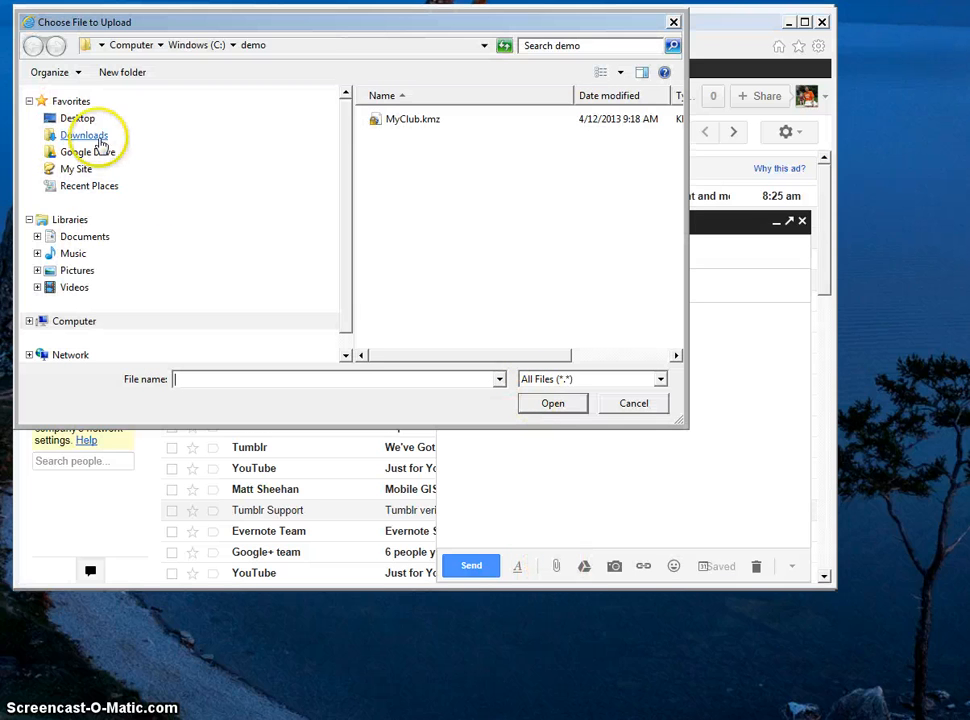
left_click(72, 118)
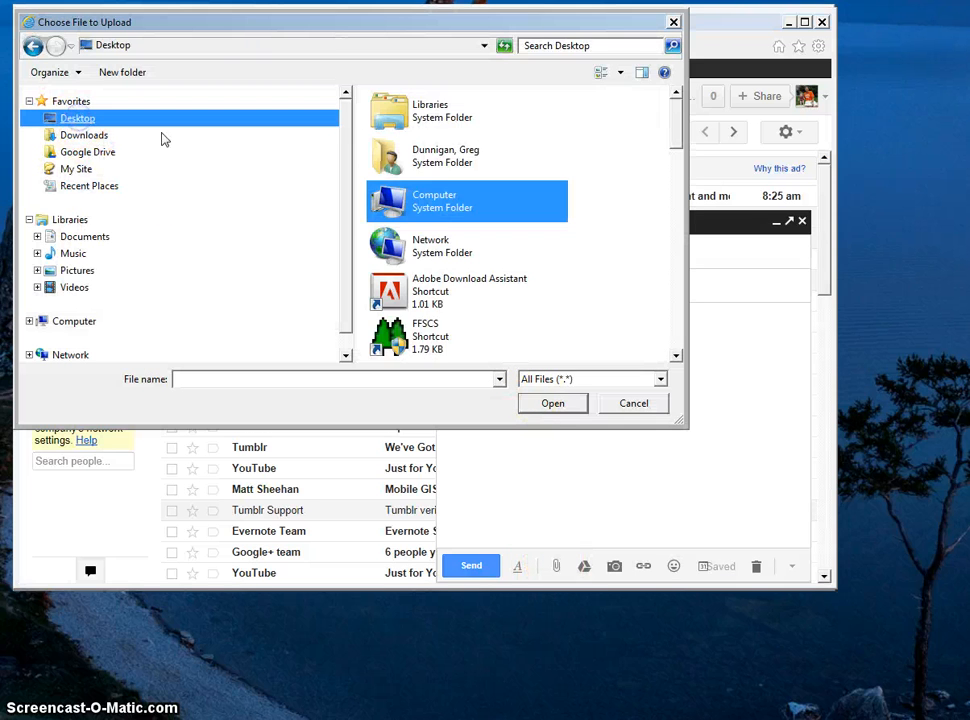
left_click_drag(678, 123, 674, 316)
left_click(440, 295)
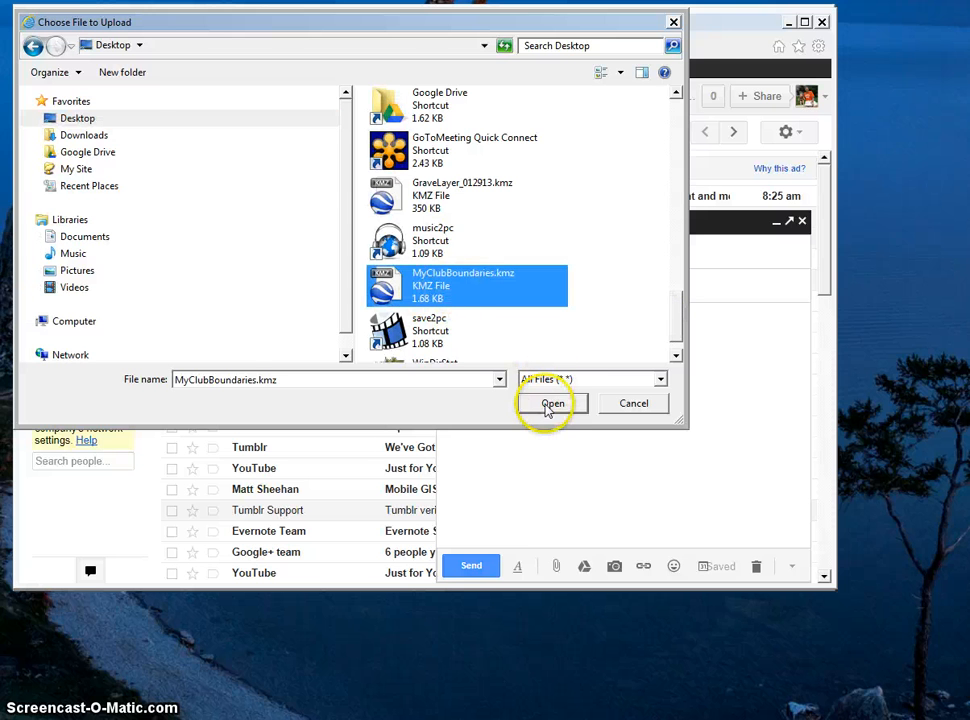
left_click(548, 405)
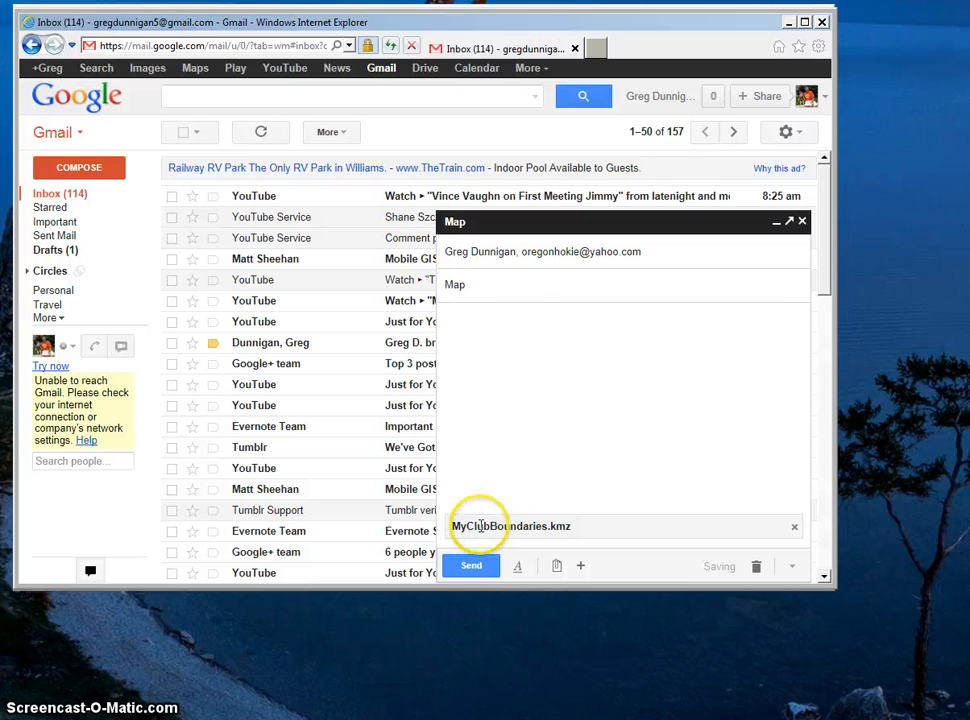
left_click(471, 566)
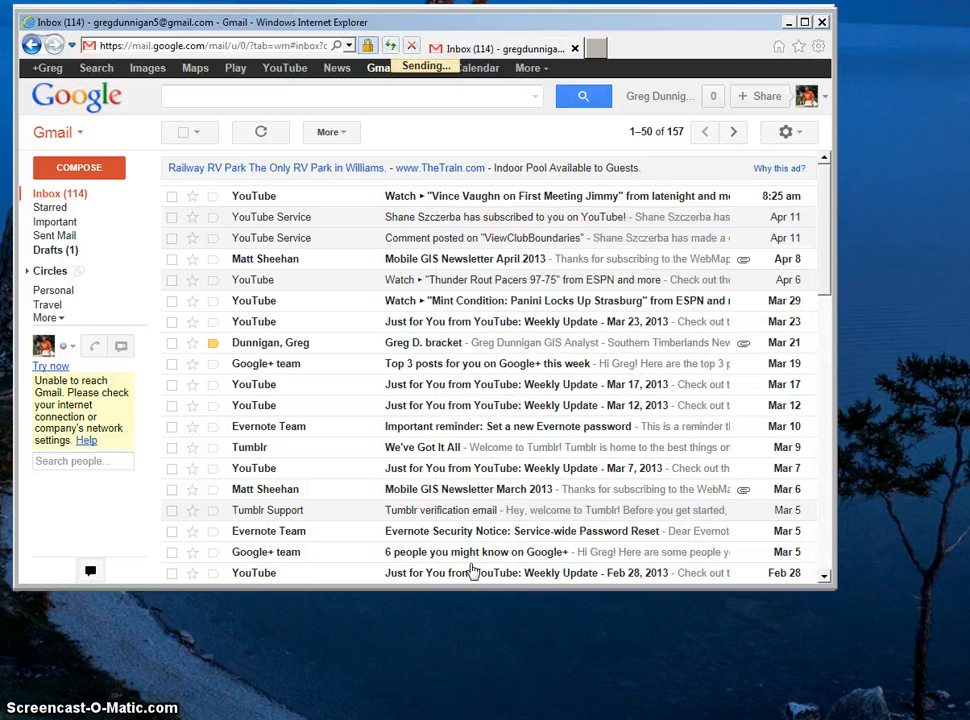
left_click(441, 352)
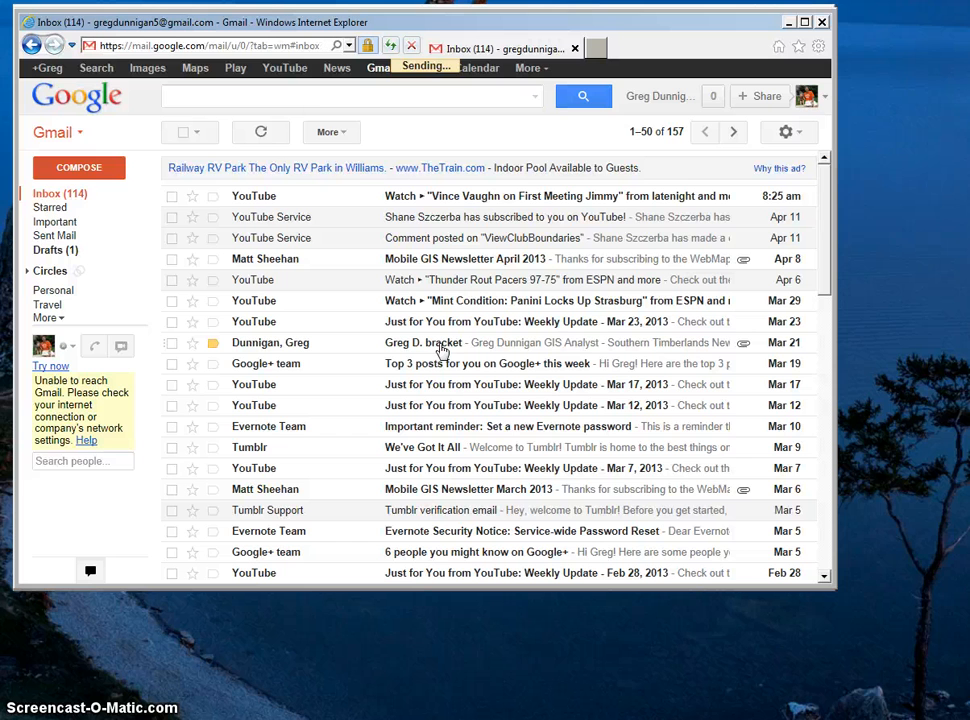